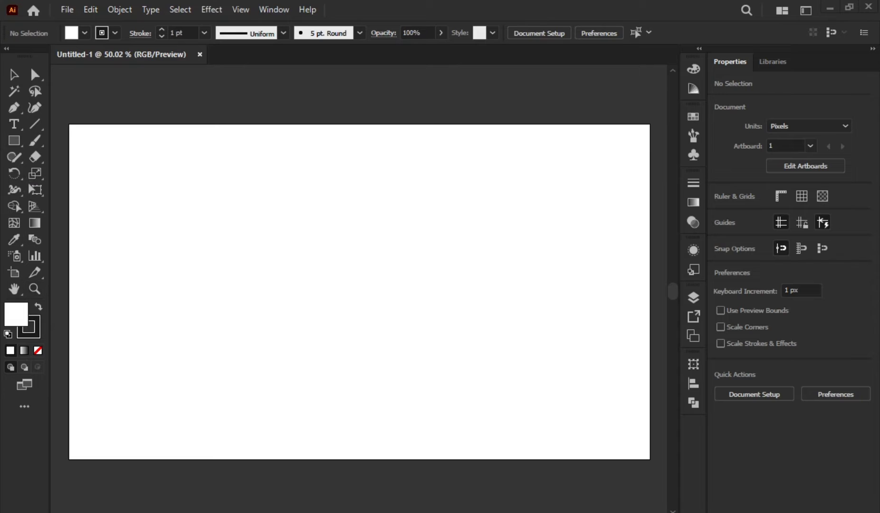
# - Draw a square about 242 px wide near the middle of the artboard with the Rectangle tool
pyautogui.rightClick(14, 140)
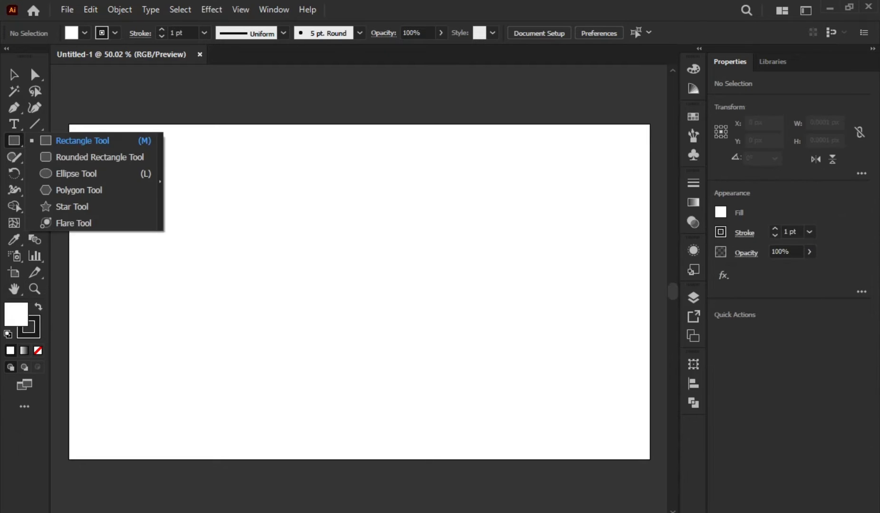
pyautogui.click(81, 141)
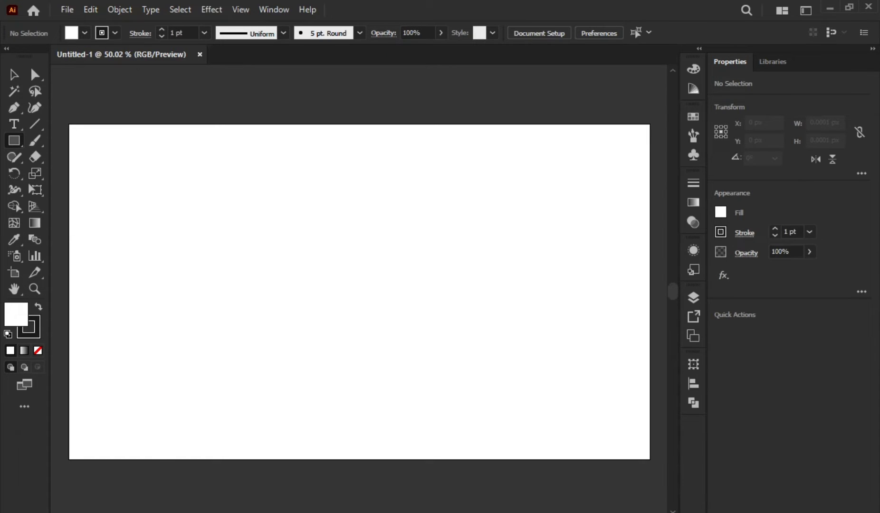
pyautogui.moveTo(285, 211); pyautogui.dragTo(396, 322)
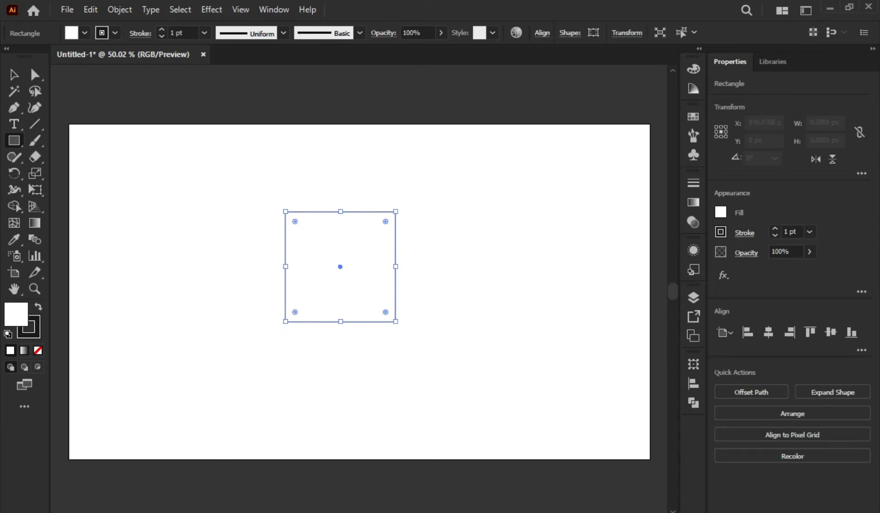
# - Nudge the square about 9 px to the right and rotate it 45° into a diamond
pyautogui.press('v')
pyautogui.rightClick(332, 211)
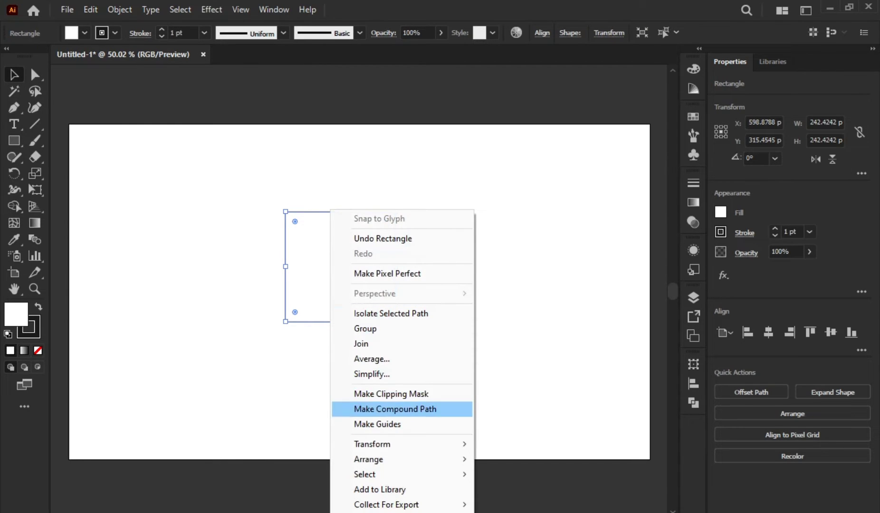
pyautogui.press('Escape')
pyautogui.hotkey('shift', 'Right')
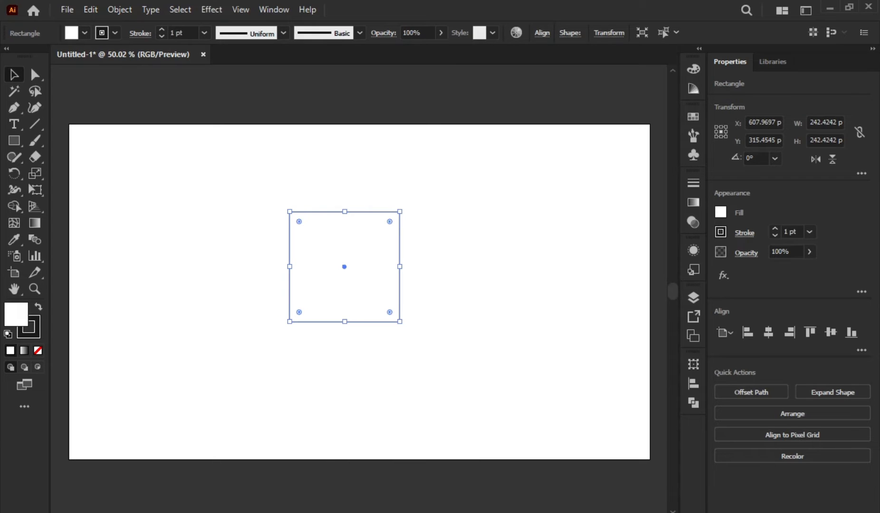
pyautogui.moveTo(419, 334); pyautogui.dragTo(433, 263)
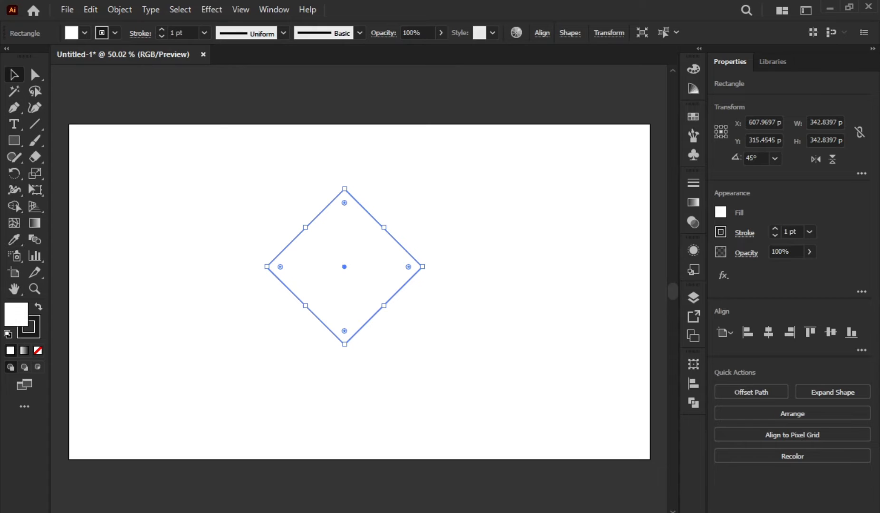
# - Set the diamond's stroke weight to 27 pt
pyautogui.click(34, 333)
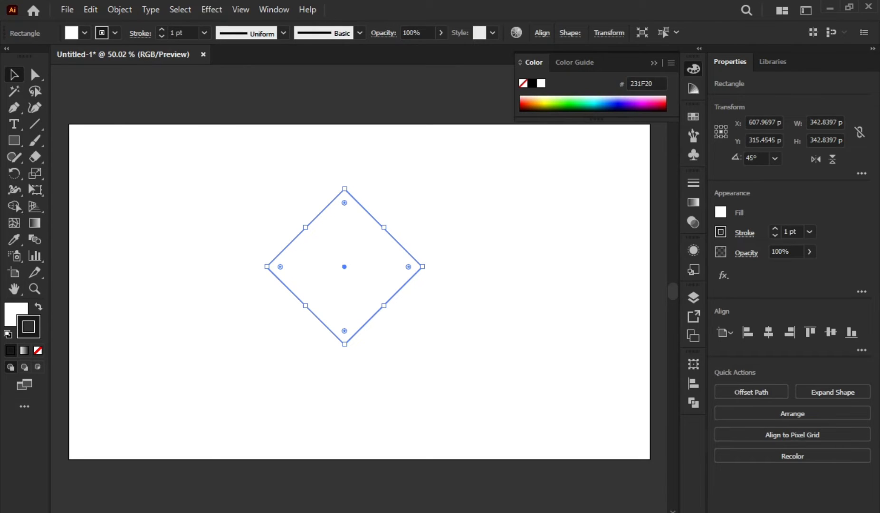
pyautogui.doubleClick(174, 33)
pyautogui.press('Up')
pyautogui.press('Up')
pyautogui.press('Up')
pyautogui.press('Up')
pyautogui.press('Up')
pyautogui.press('Up')
pyautogui.press('Up')
pyautogui.press('Up')
pyautogui.press('Up')
pyautogui.press('Up')
pyautogui.press('Up')
pyautogui.press('Up')
pyautogui.press('Up')
pyautogui.press('Up')
pyautogui.press('Up')
pyautogui.press('Up')
pyautogui.press('Up')
pyautogui.press('Up')
pyautogui.press('Up')
pyautogui.press('Up')
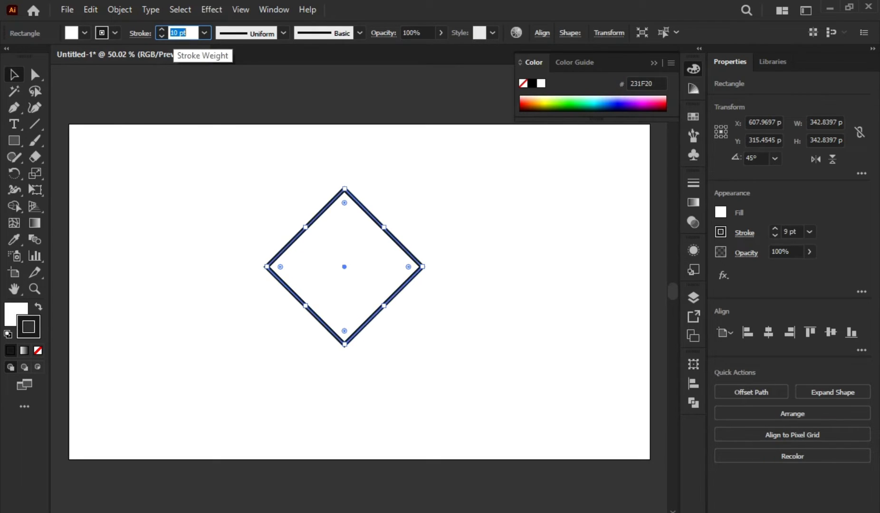
pyautogui.press('Up')
pyautogui.press('Up')
pyautogui.press('Up')
pyautogui.press('Up')
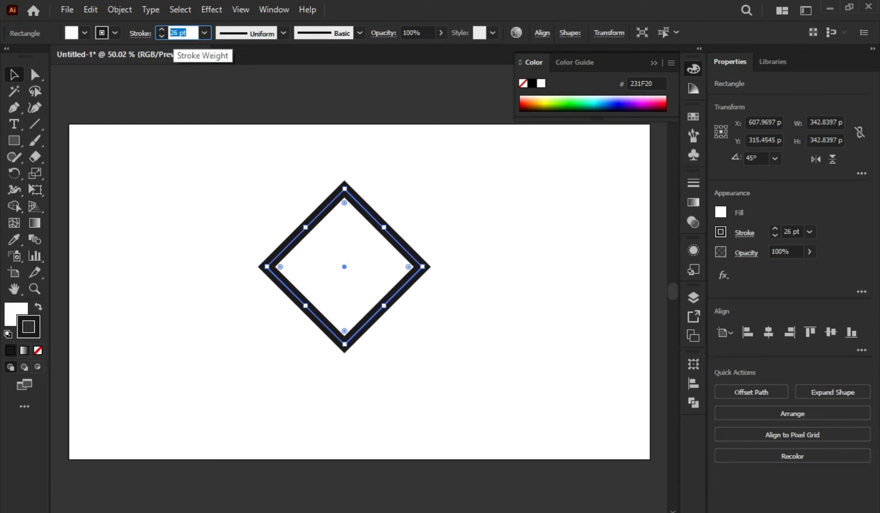
pyautogui.press('Up')
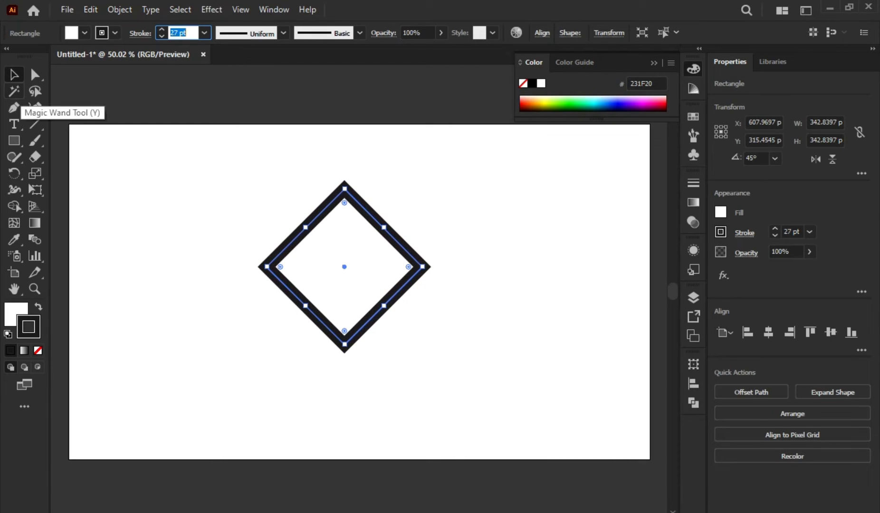
# - Round all four corners of the diamond to a radius of about 36.57 px
pyautogui.click(35, 74)
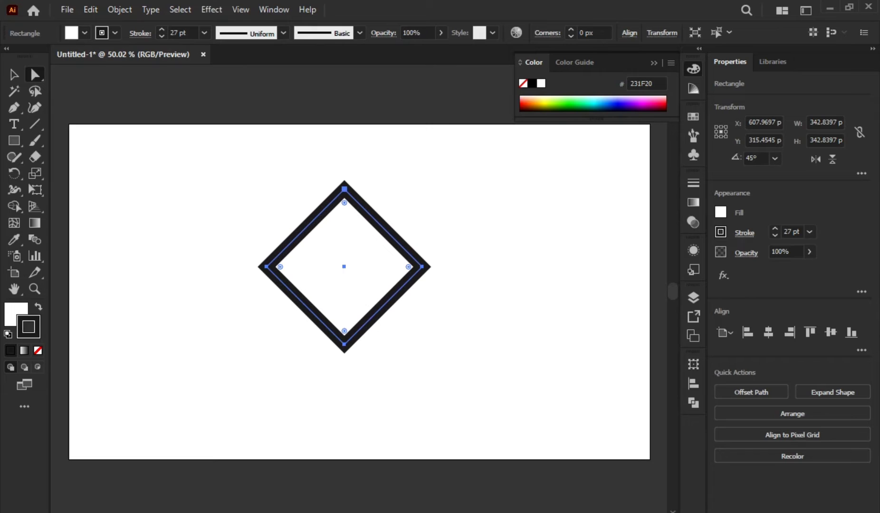
pyautogui.moveTo(344, 203); pyautogui.dragTo(345, 212)
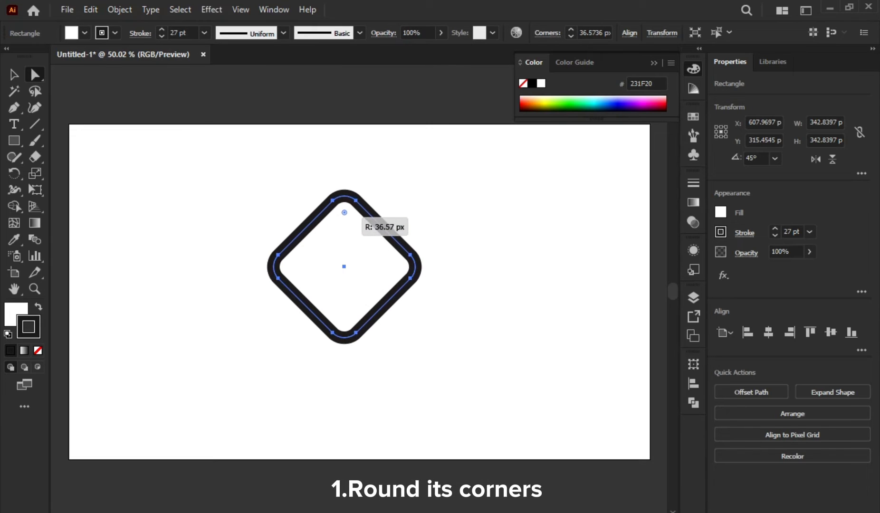
pyautogui.click(13, 75)
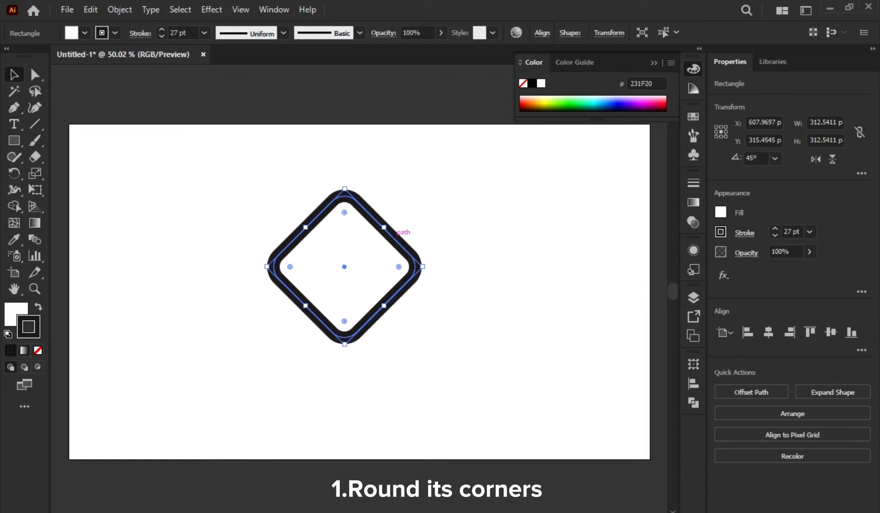
# - Duplicate the rounded diamond beside the original and remove the fill from both shapes
pyautogui.moveTo(396, 231); pyautogui.dragTo(507, 231)
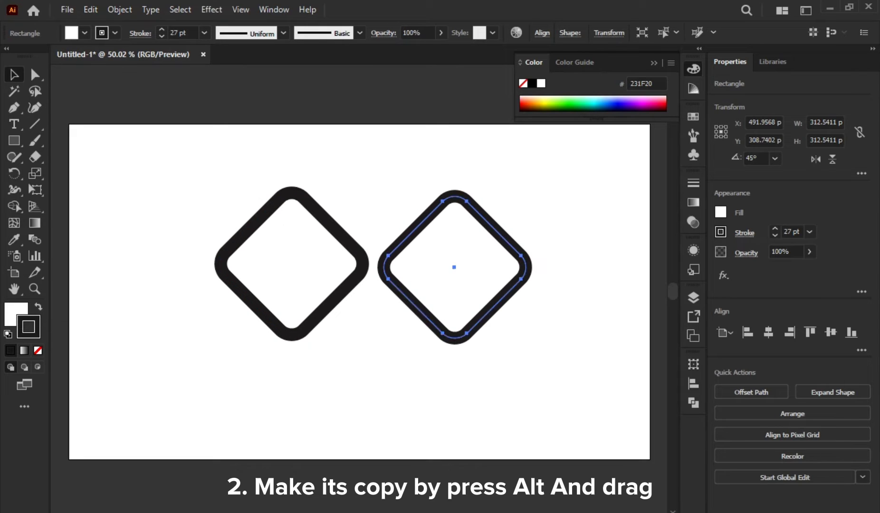
pyautogui.moveTo(170, 343); pyautogui.dragTo(541, 189)
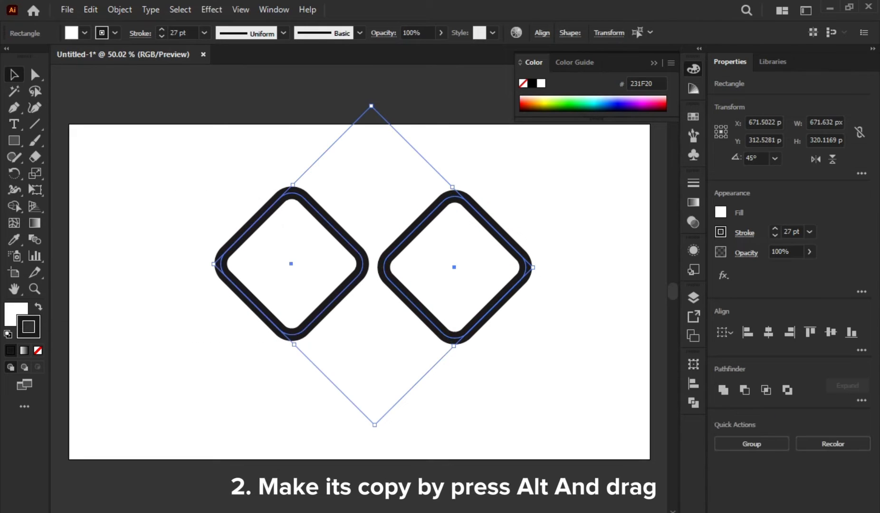
pyautogui.press('/')
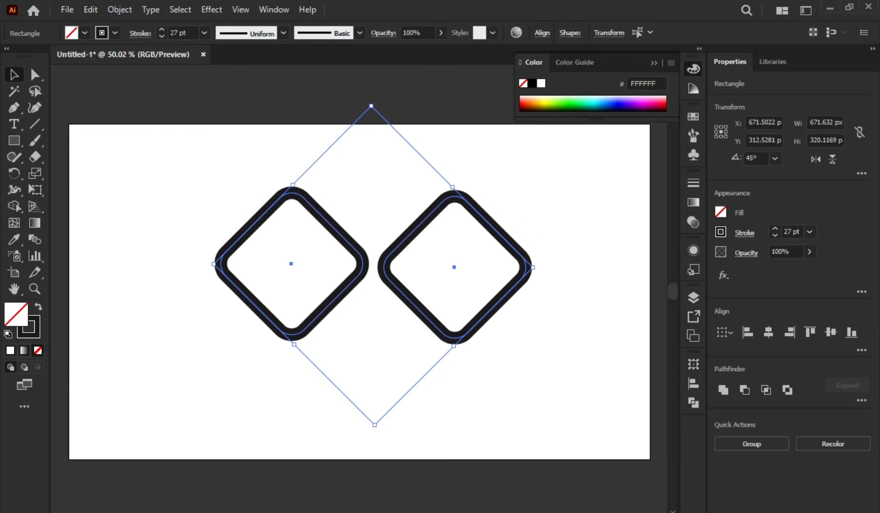
pyautogui.press('x')
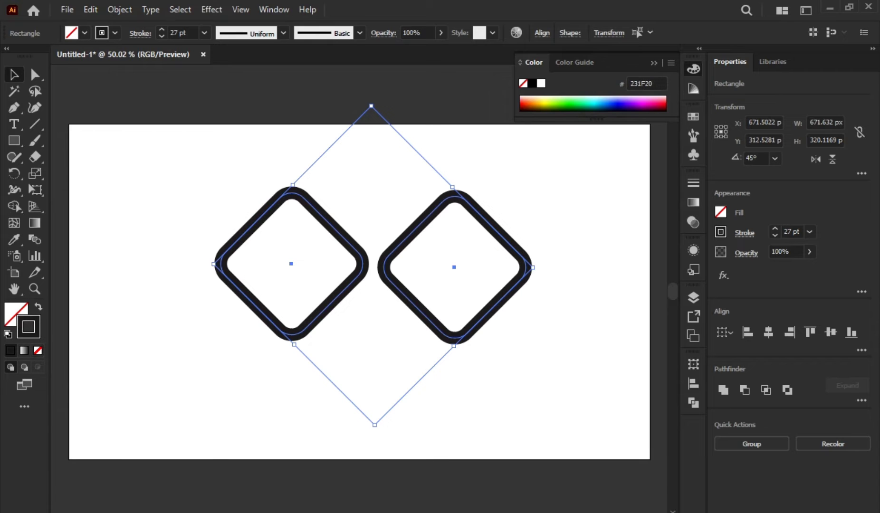
pyautogui.click(120, 10)
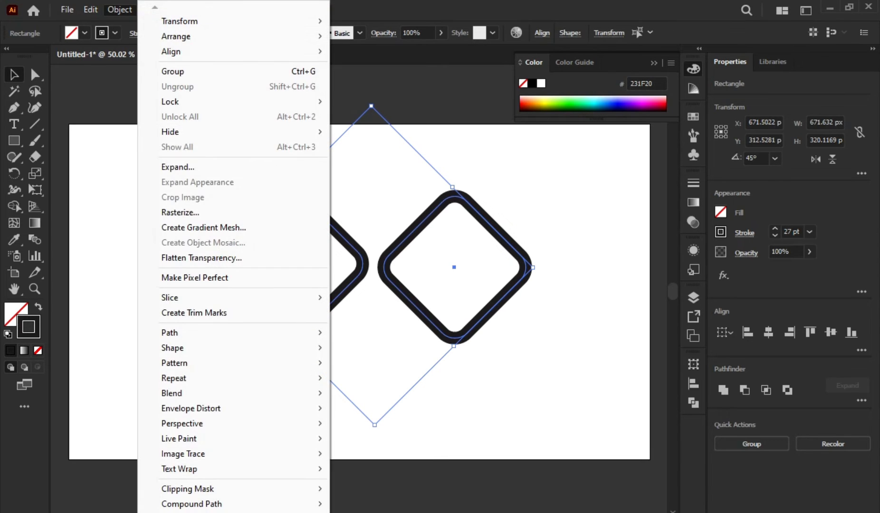
pyautogui.click(528, 181)
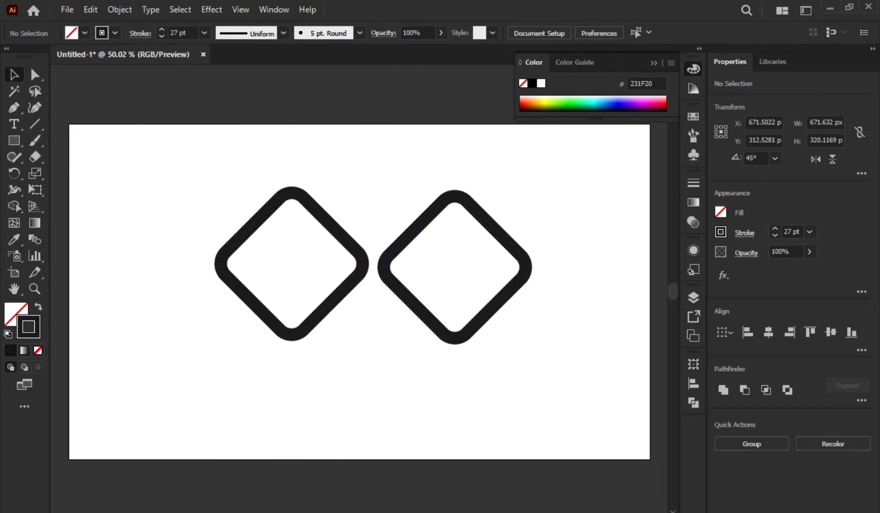
# - Move the right diamond farther from the other one and draw a rectangle about 216 by 436 px covering its left half
pyautogui.click(495, 228)
pyautogui.moveTo(494, 228); pyautogui.dragTo(552, 232)
pyautogui.press('m')
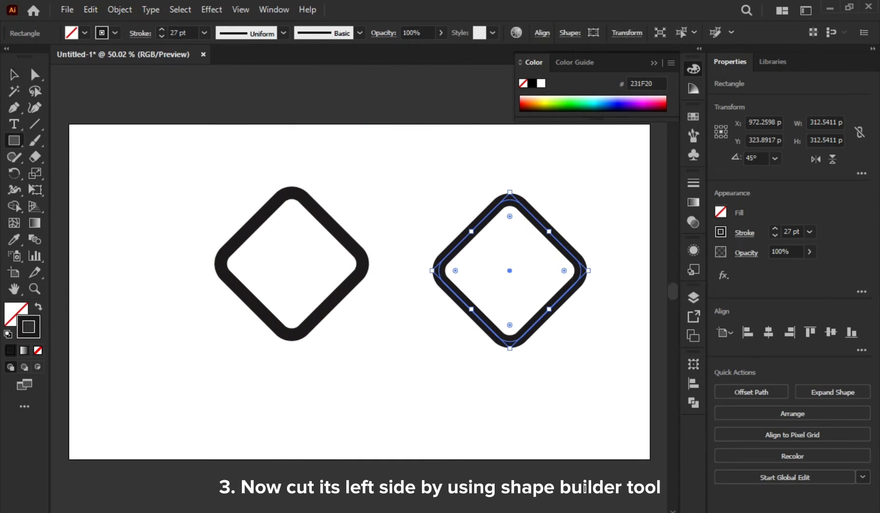
pyautogui.moveTo(411, 185); pyautogui.dragTo(510, 383)
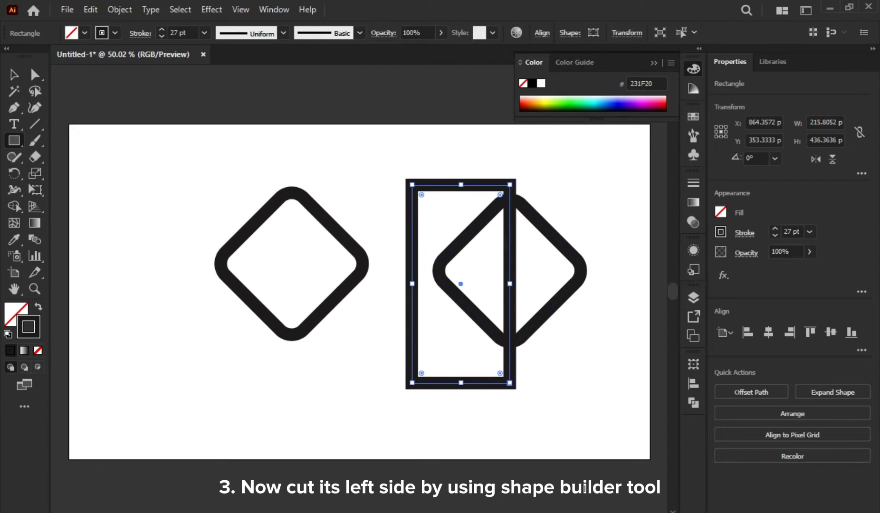
# - Cut away the rectangle and the left half of the right diamond with the Shape Builder tool
pyautogui.press('v')
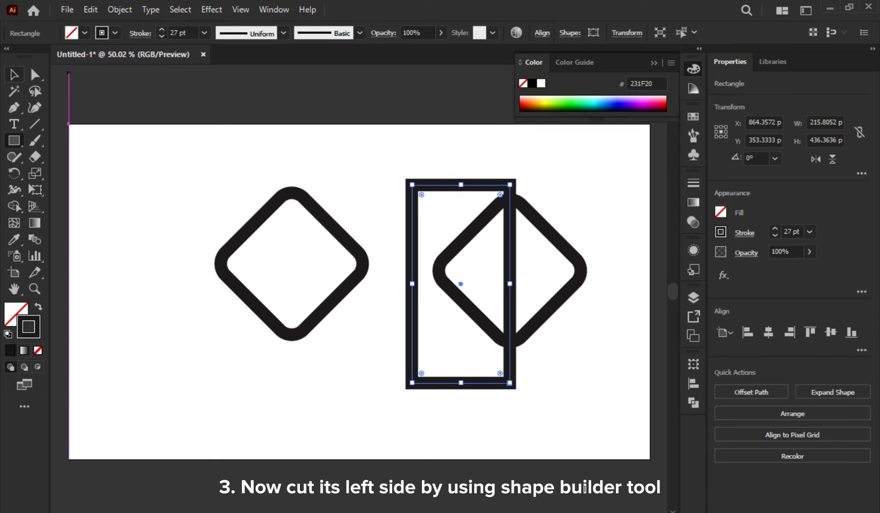
pyautogui.moveTo(560, 380); pyautogui.dragTo(572, 395)
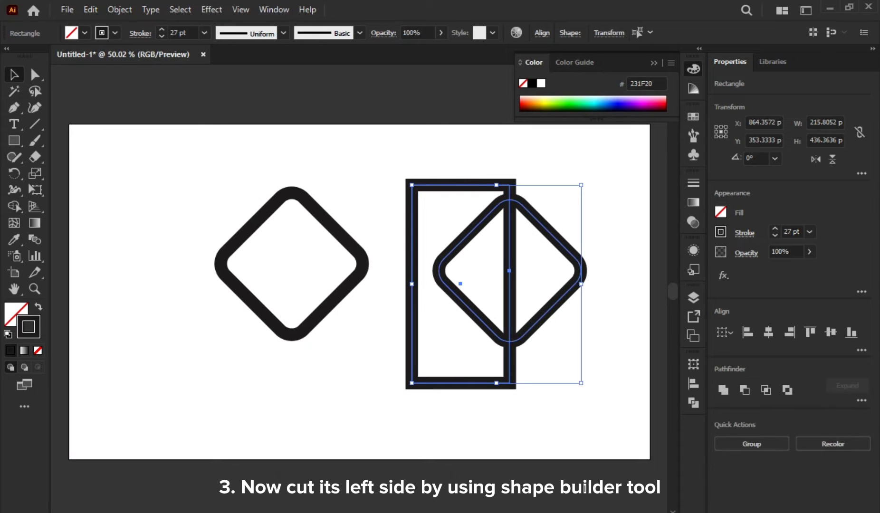
pyautogui.hotkey('shift', 'm')
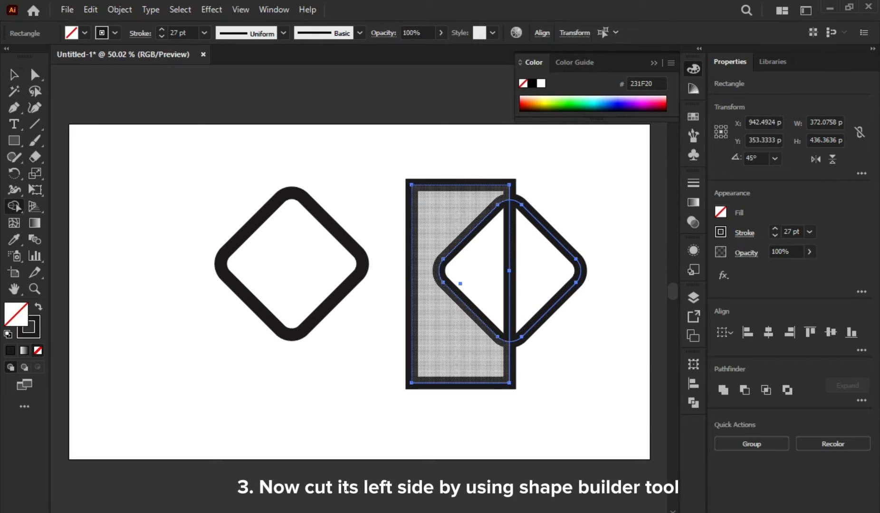
pyautogui.moveTo(440, 306); pyautogui.dragTo(480, 299)
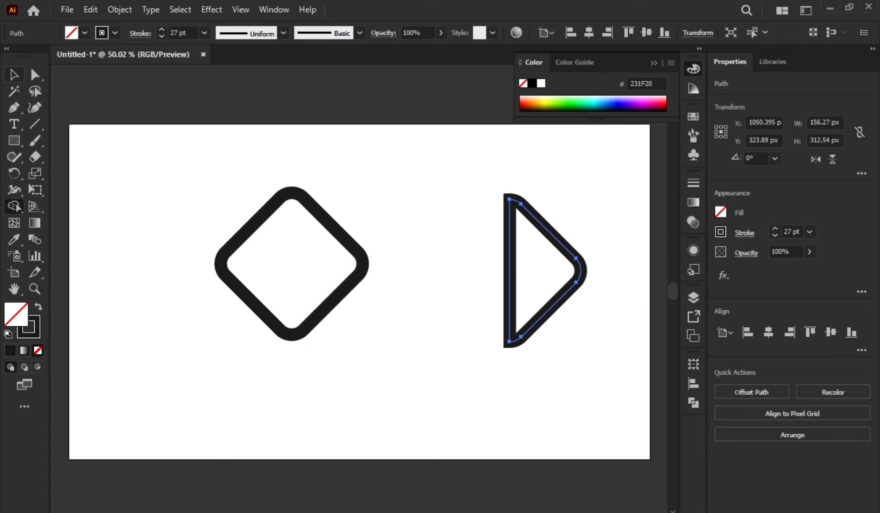
# - Round the two sharp left corners of the half diamond
pyautogui.press('a')
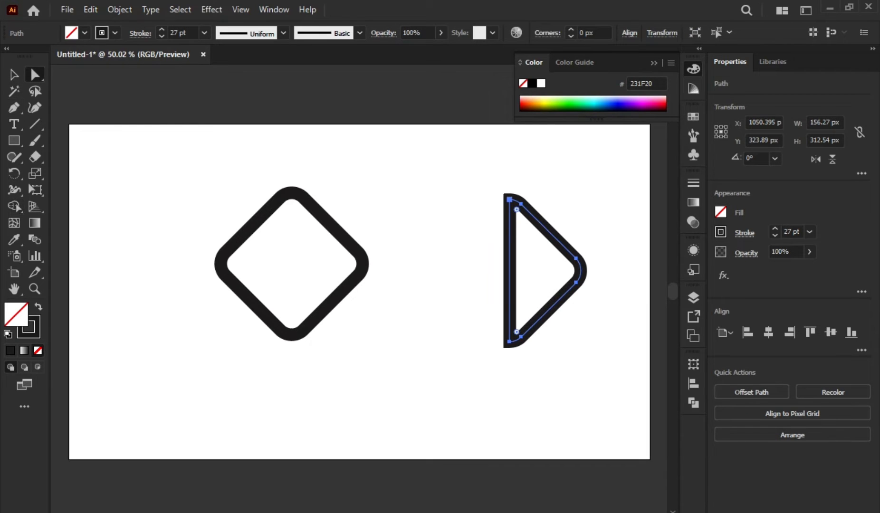
pyautogui.moveTo(516, 210); pyautogui.dragTo(523, 220)
pyautogui.press('v')
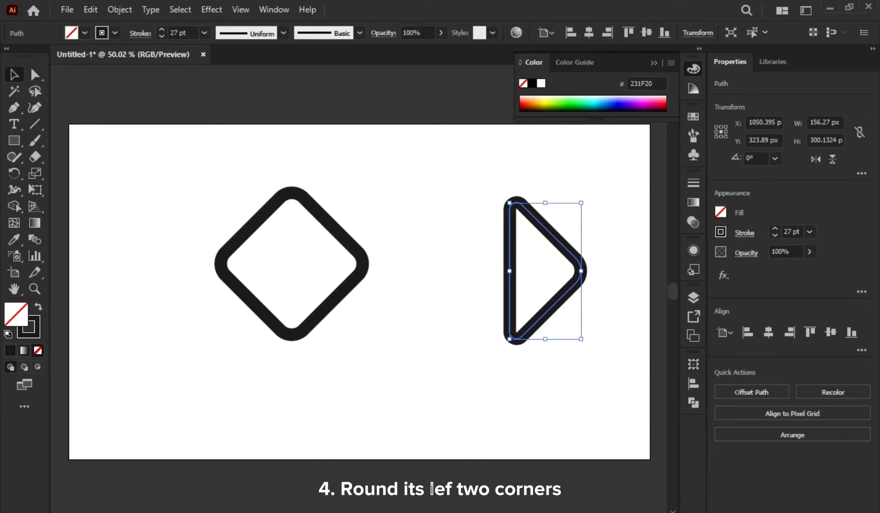
# - Move the rounded triangle so it overlaps the diamond's right corner, vertically centred on the diamond
pyautogui.moveTo(529, 264); pyautogui.dragTo(378, 242)
pyautogui.click(378, 242)
pyautogui.moveTo(553, 227); pyautogui.dragTo(409, 191)
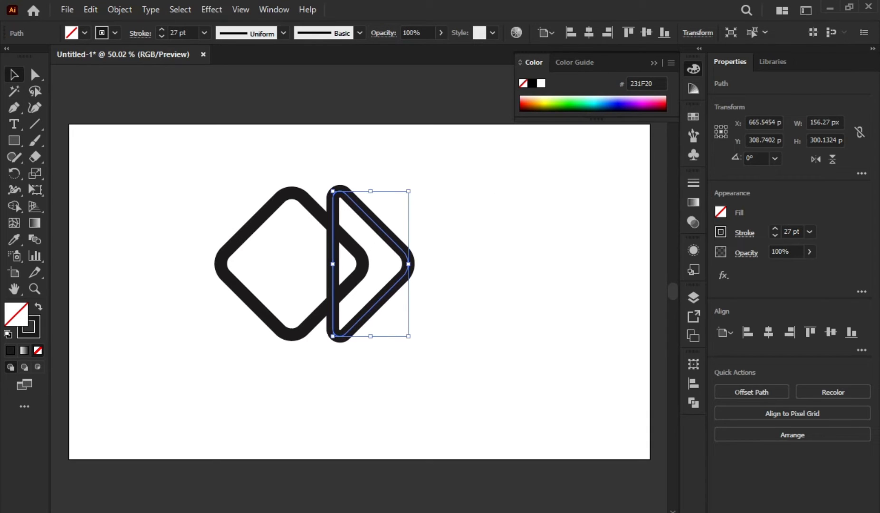
# - Widen the triangle by stretching its right tip outward
pyautogui.moveTo(408, 264); pyautogui.dragTo(420, 264)
pyautogui.hotkey('ctrl', 'shift', 'a')
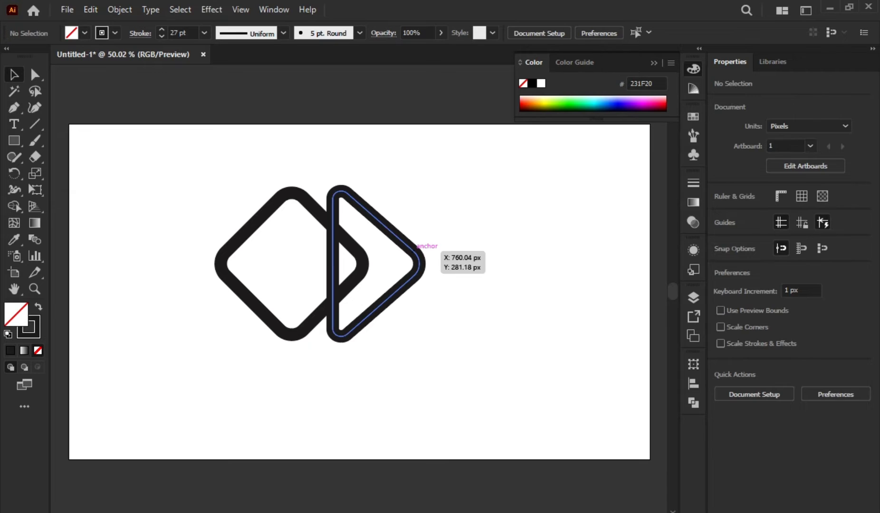
pyautogui.click(423, 263)
pyautogui.moveTo(423, 263); pyautogui.dragTo(427, 263)
pyautogui.click(477, 285)
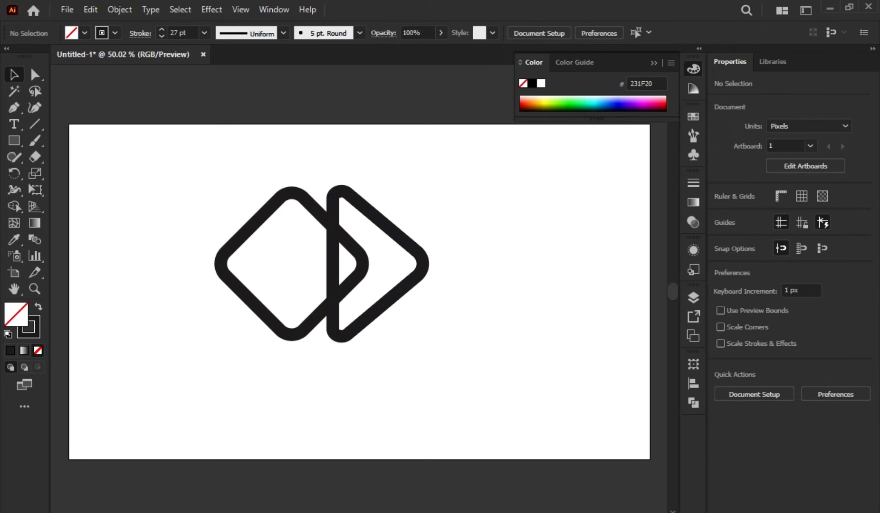
# - Expand the fill and stroke of both the diamond and the triangle, leaving nothing selected
pyautogui.moveTo(153, 180); pyautogui.dragTo(444, 373)
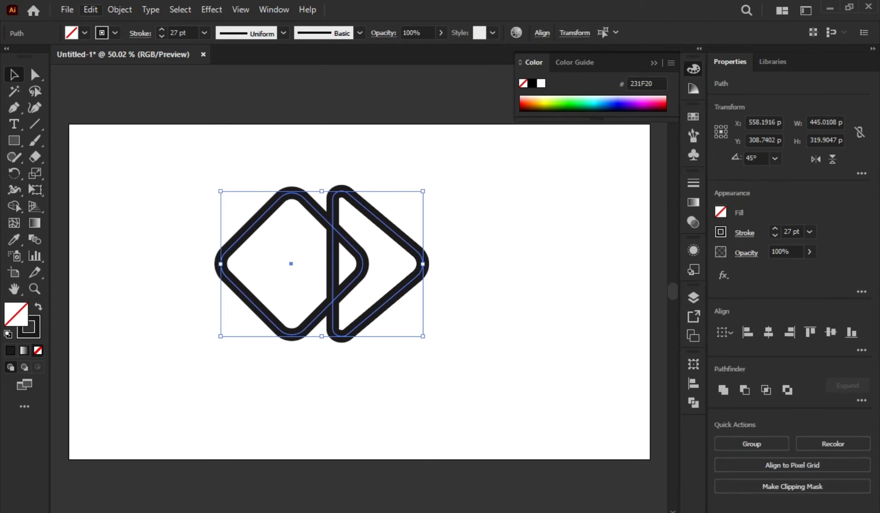
pyautogui.click(91, 10)
pyautogui.moveTo(120, 10)
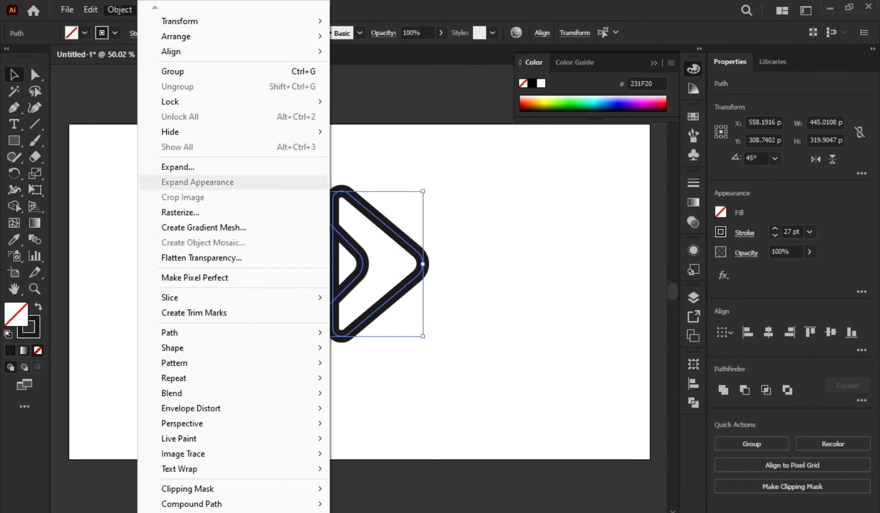
pyautogui.click(178, 167)
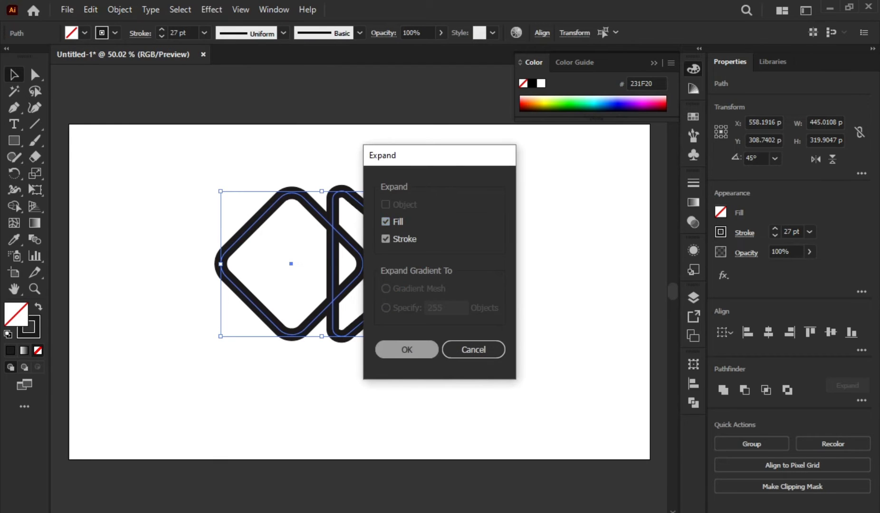
pyautogui.press('Return')
pyautogui.hotkey('ctrl', 'shift', 'a')
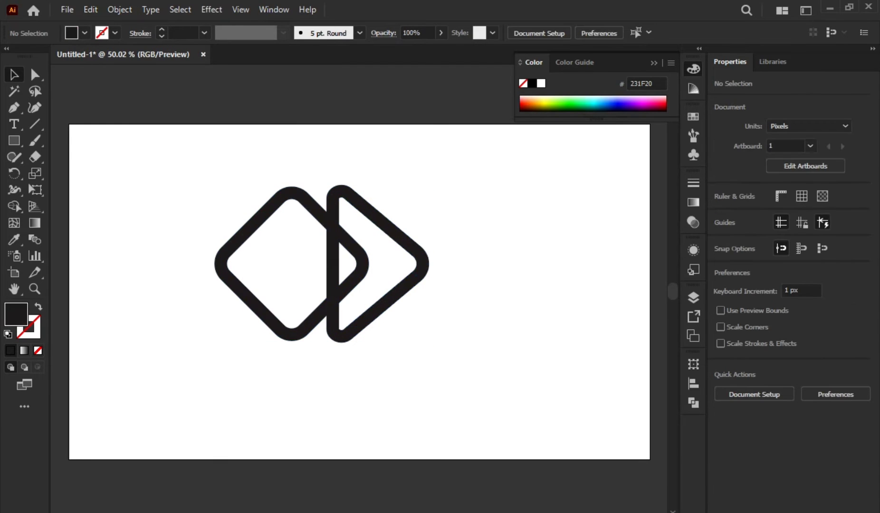
pyautogui.click(296, 194)
pyautogui.hotkey('ctrl', 'shift', 'a')
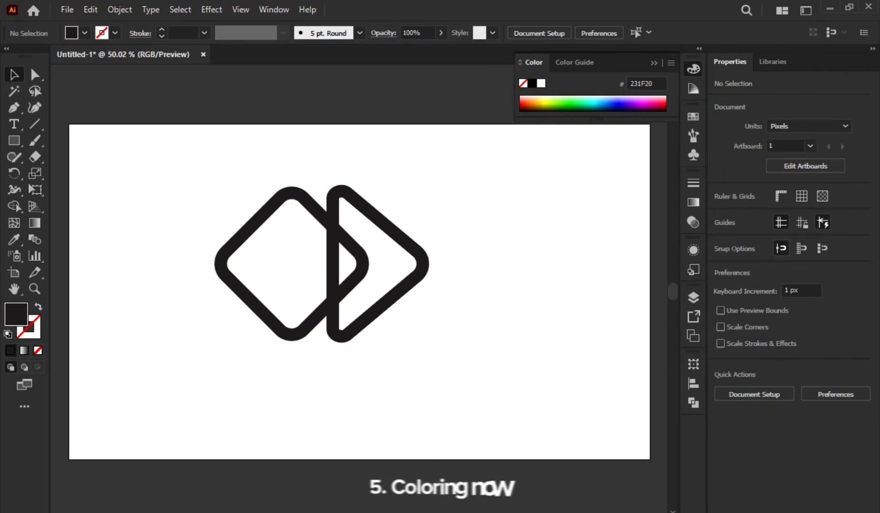
# - Fill both the diamond and the triangle with the Orange, Yellow preset linear gradient
pyautogui.hotkey('ctrl', 'a')
pyautogui.click(693, 202)
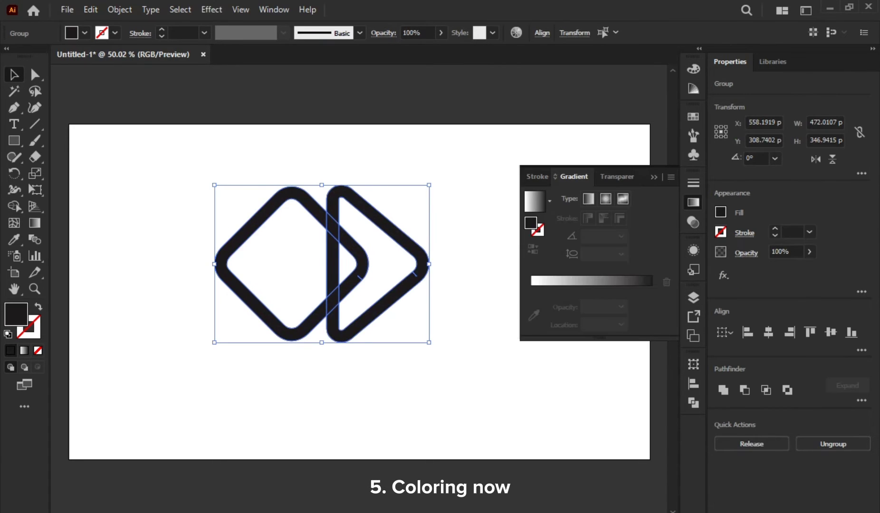
pyautogui.click(535, 201)
pyautogui.click(550, 200)
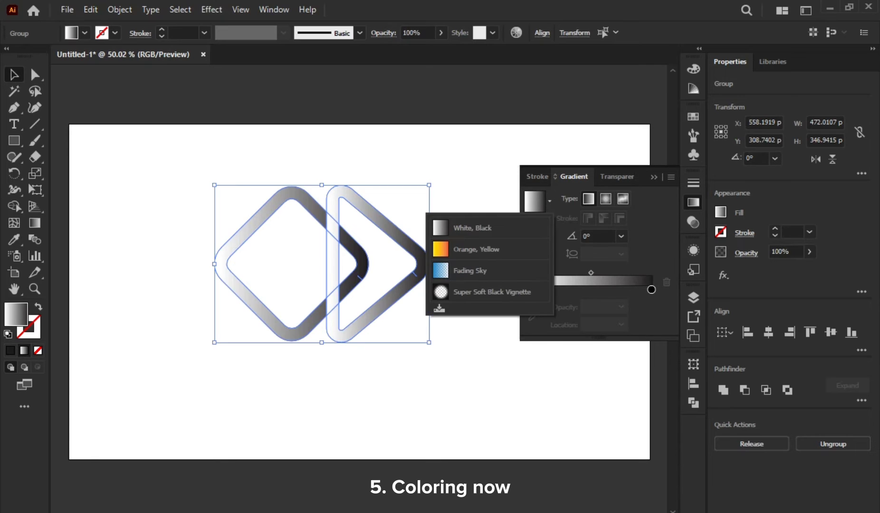
pyautogui.click(472, 250)
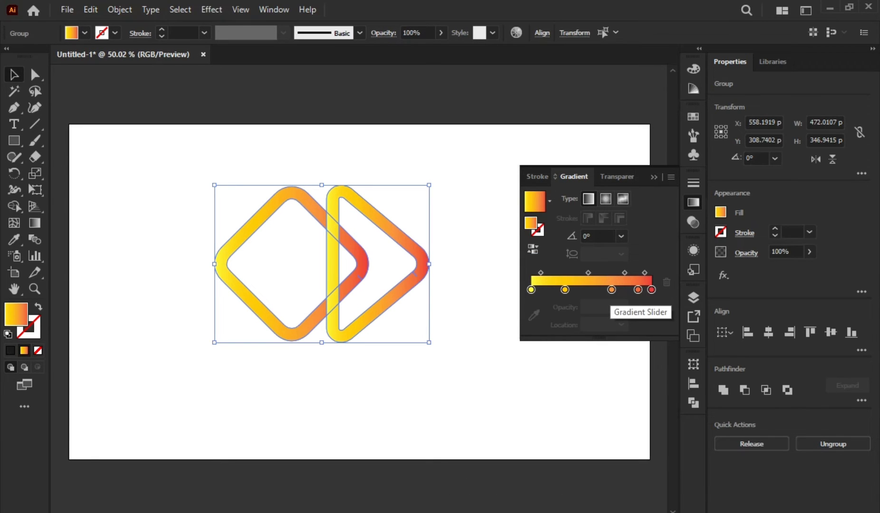
# - Reduce the gradient to its yellow start stop and the orange-red stop, placing the orange-red stop near the middle
pyautogui.moveTo(611, 290); pyautogui.dragTo(612, 317)
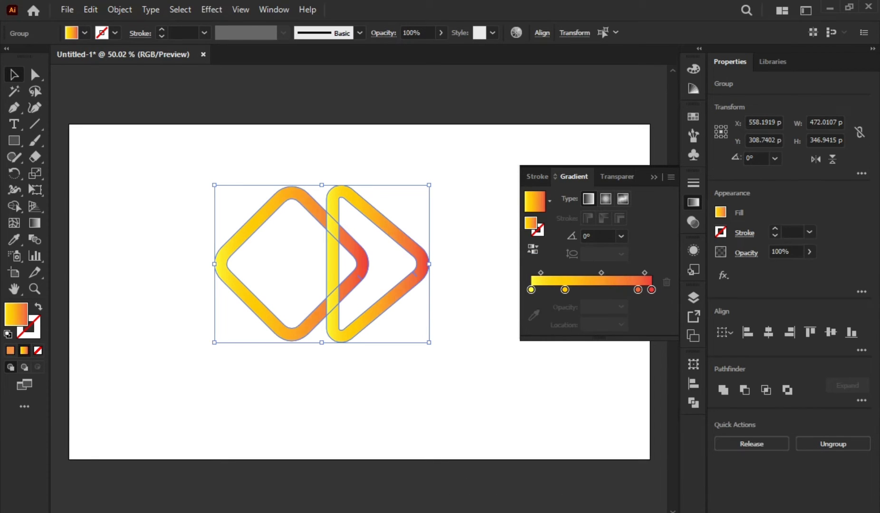
pyautogui.moveTo(565, 290); pyautogui.dragTo(565, 320)
pyautogui.moveTo(638, 290); pyautogui.dragTo(589, 290)
pyautogui.moveTo(652, 290); pyautogui.dragTo(652, 319)
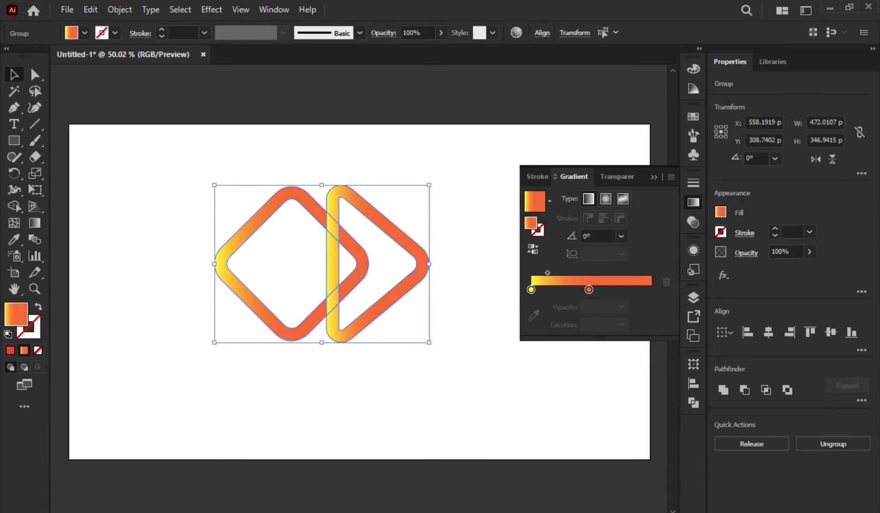
# - Flank the orange-red stop with yellow stops at about 13% and 98%, and try the radial type before returning to linear
pyautogui.moveTo(531, 290); pyautogui.dragTo(650, 290)
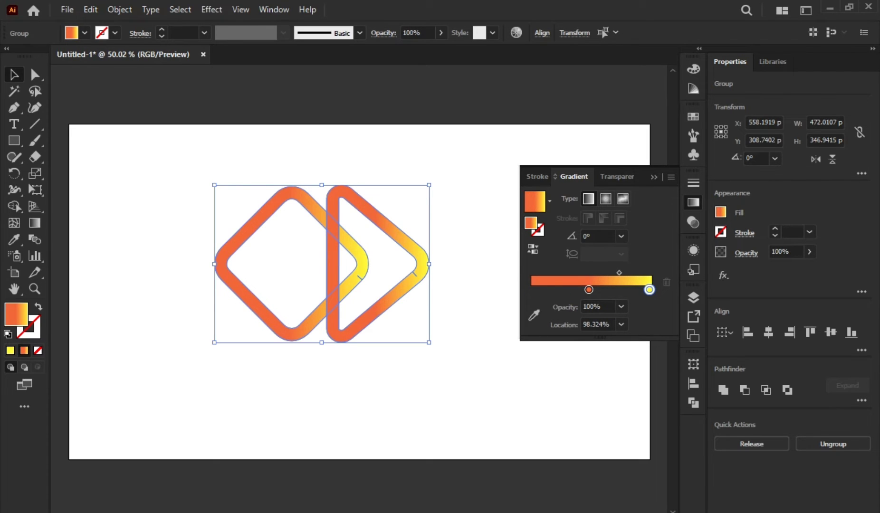
pyautogui.moveTo(650, 290); pyautogui.dragTo(547, 290)
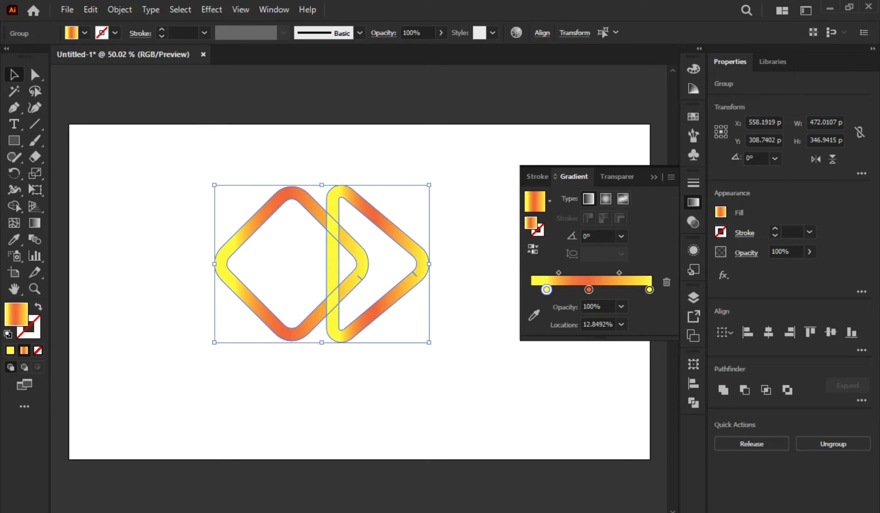
pyautogui.click(606, 199)
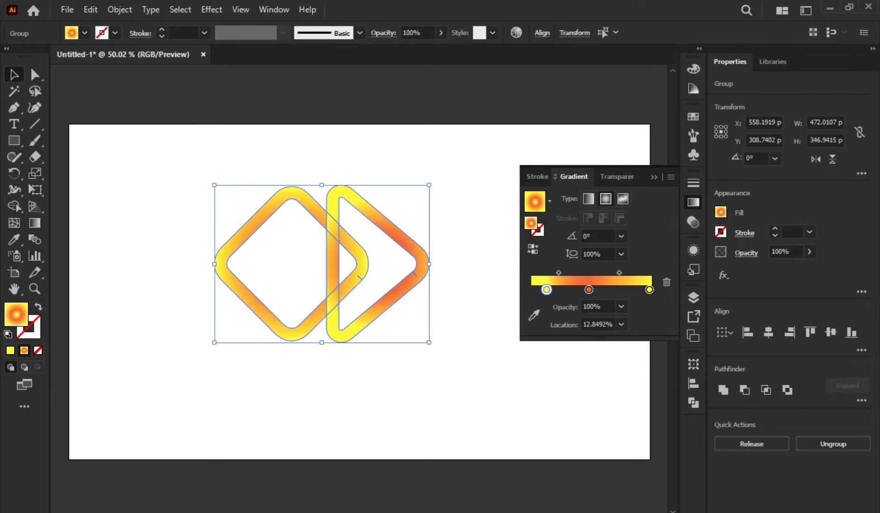
pyautogui.click(654, 176)
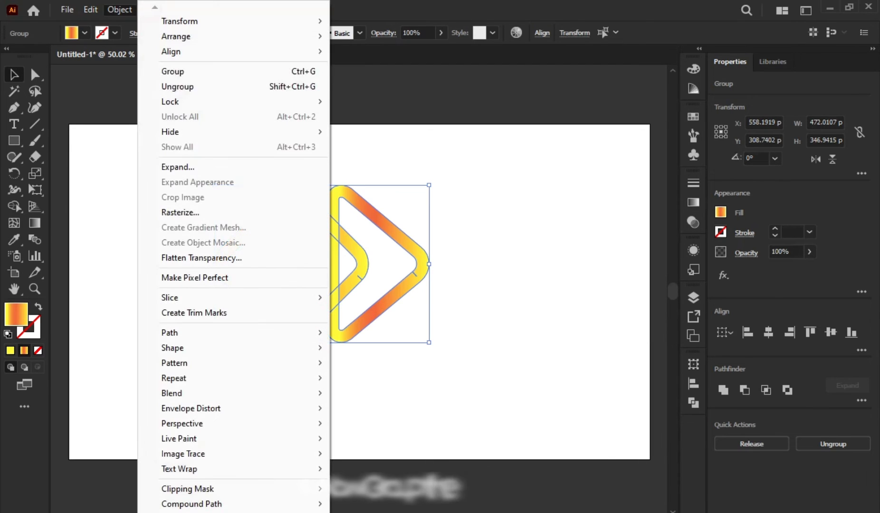
# - Group both shapes and merge their overlap segments with Shape Builder so the diamond and triangle interlace, leaving nothing selected
pyautogui.click(161, 70)
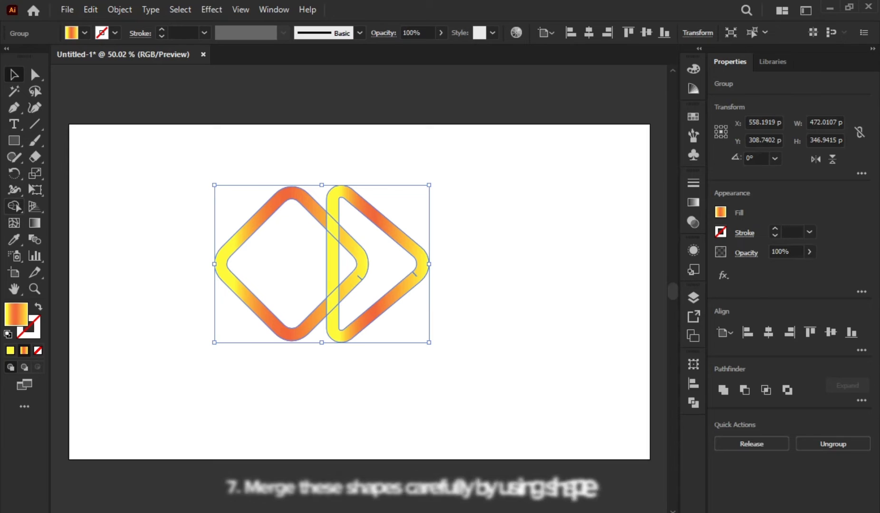
pyautogui.hotkey('shift', 'm')
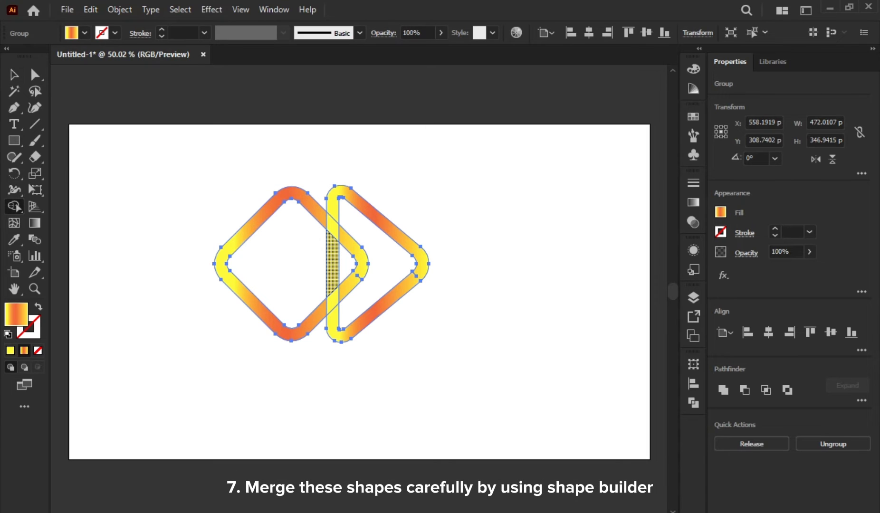
pyautogui.click(332, 264)
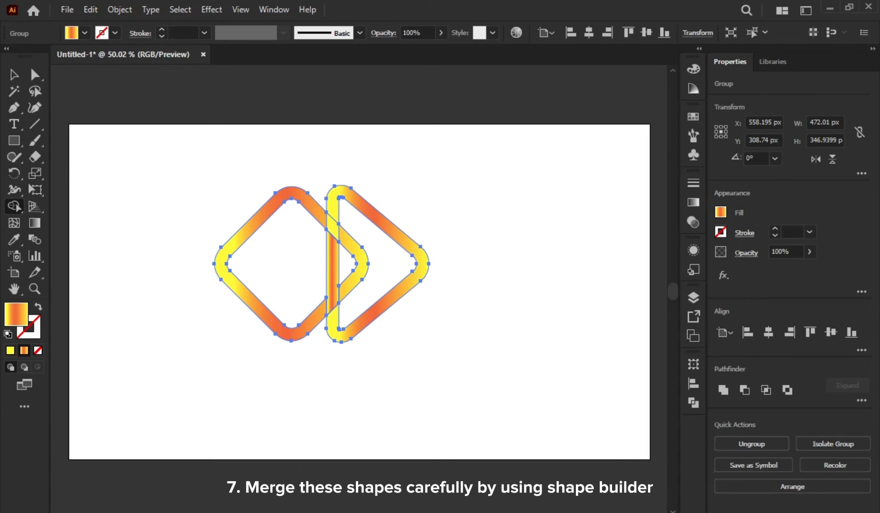
pyautogui.moveTo(332, 271); pyautogui.dragTo(333, 327)
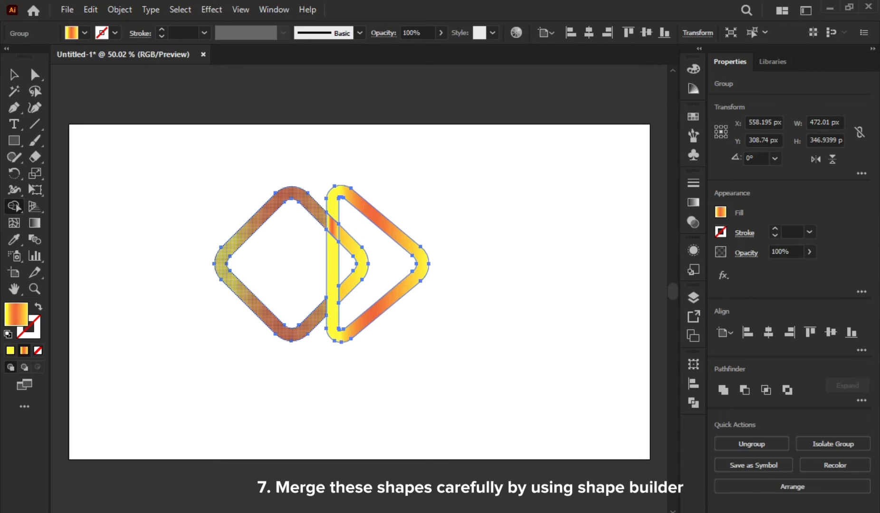
pyautogui.moveTo(327, 218); pyautogui.dragTo(352, 243)
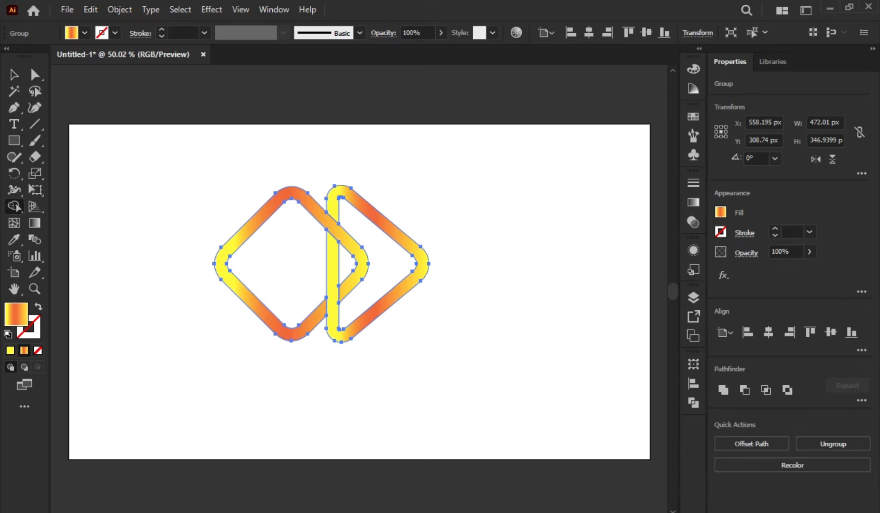
pyautogui.press('v')
pyautogui.hotkey('ctrl', 'shift', 'a')
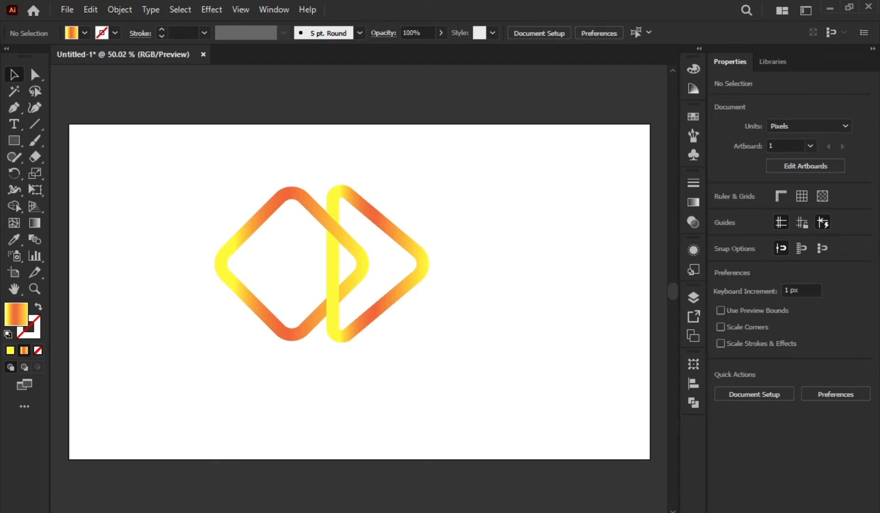
# - Scale the logo down proportionally to about 303 by 223 px and move it near the artboard's middle
pyautogui.moveTo(161, 179); pyautogui.dragTo(272, 345)
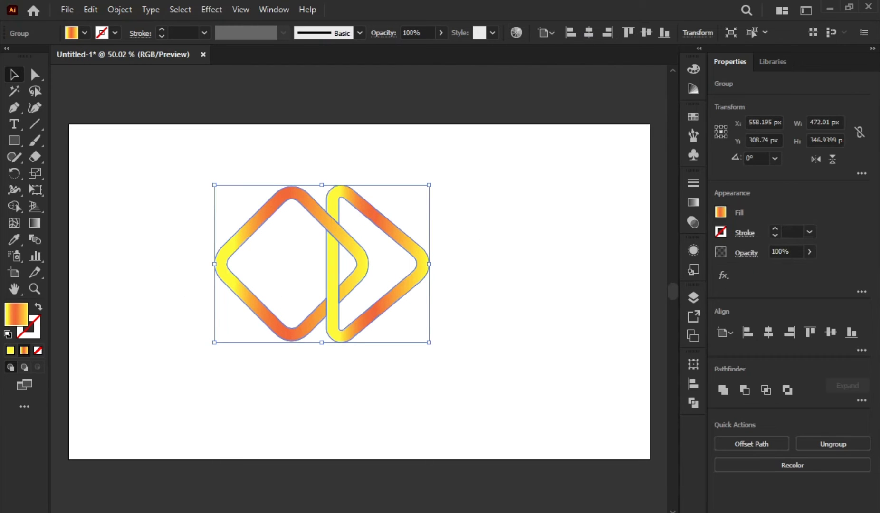
pyautogui.moveTo(429, 185); pyautogui.dragTo(391, 213)
pyautogui.moveTo(352, 235); pyautogui.dragTo(406, 255)
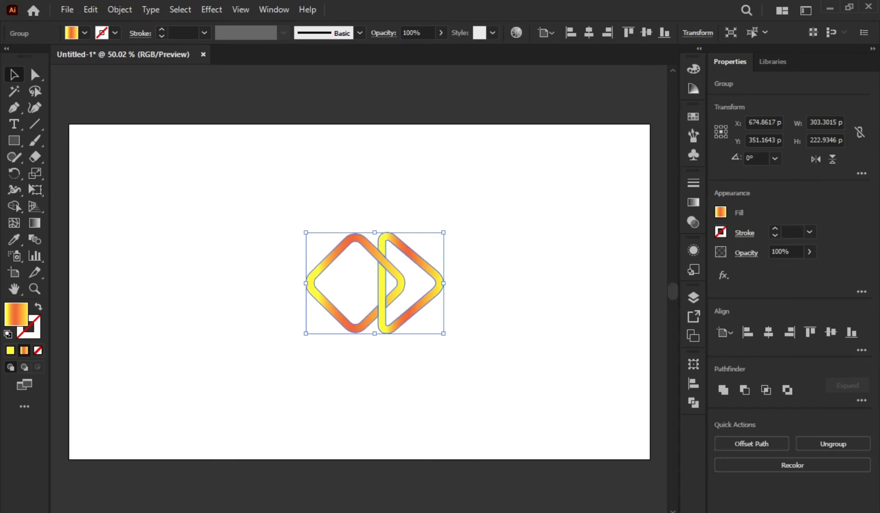
# - Centre the logo horizontally on the artboard, nudge it up about 33 px, and deselect it
pyautogui.click(589, 33)
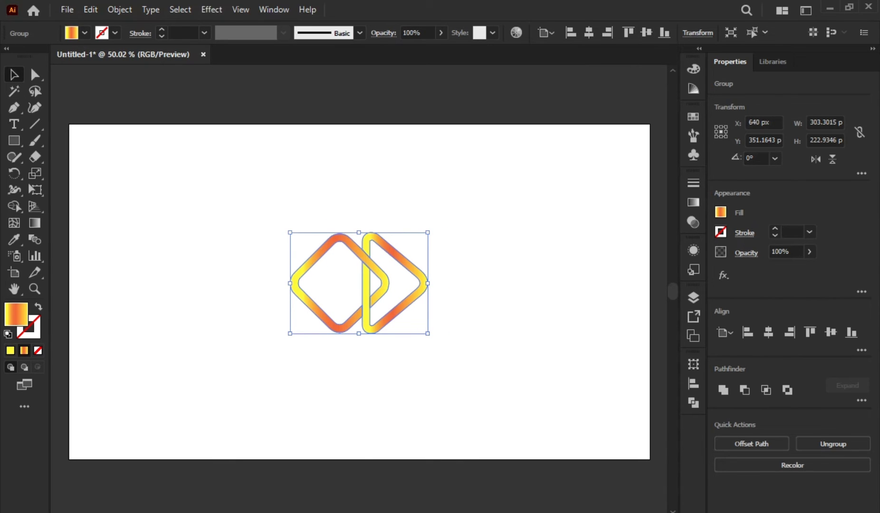
pyautogui.press('Up')
pyautogui.press('Up')
pyautogui.press('Up')
pyautogui.press('Up')
pyautogui.press('Up')
pyautogui.press('Up')
pyautogui.press('Up')
pyautogui.press('Up')
pyautogui.press('Up')
pyautogui.press('Up')
pyautogui.press('Up')
pyautogui.press('Up')
pyautogui.press('Up')
pyautogui.press('Up')
pyautogui.press('Up')
pyautogui.press('Up')
pyautogui.press('Up')
pyautogui.press('Up')
pyautogui.press('Up')
pyautogui.press('Up')
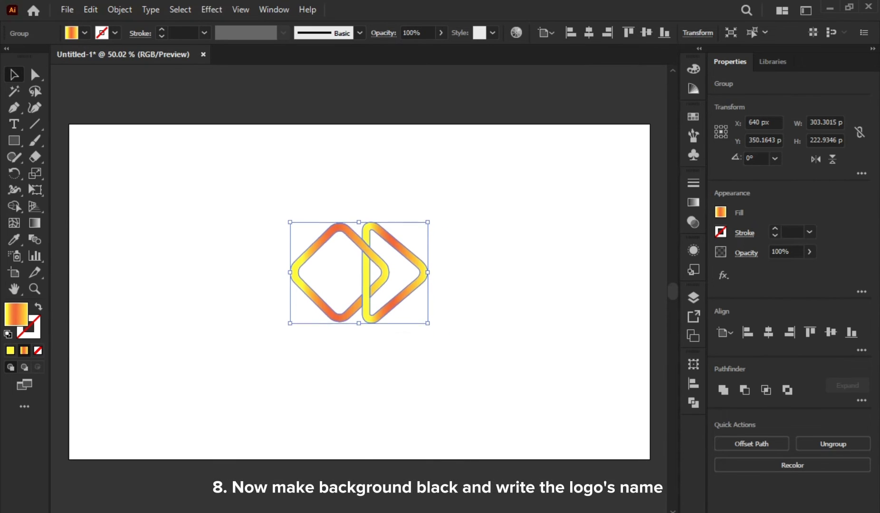
pyautogui.hotkey('ctrl', 'shift', 'a')
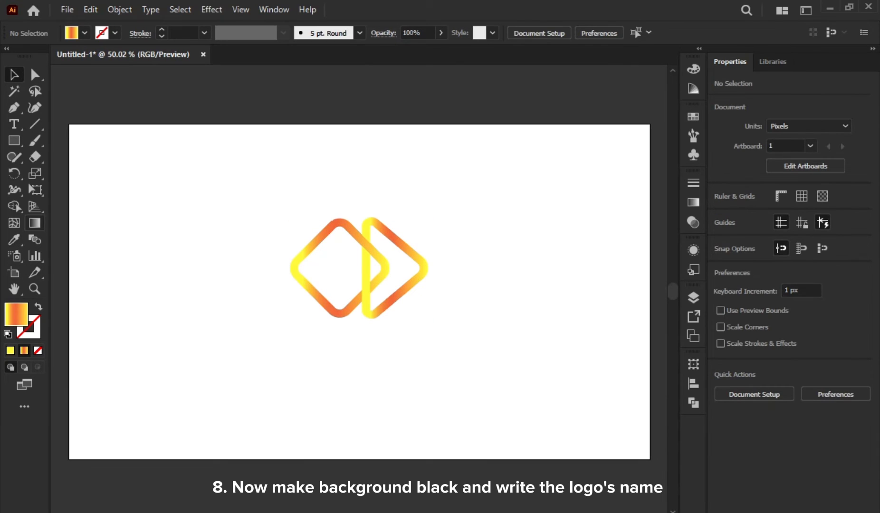
# - Draw a rectangle about 1280 by 739 px covering the whole artboard and fill it with near-black #020001
pyautogui.press('m')
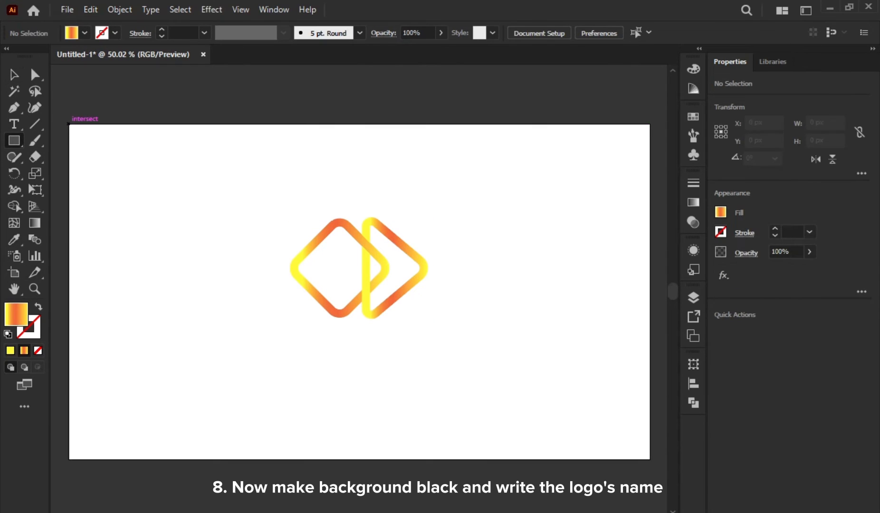
pyautogui.moveTo(70, 124); pyautogui.dragTo(651, 459)
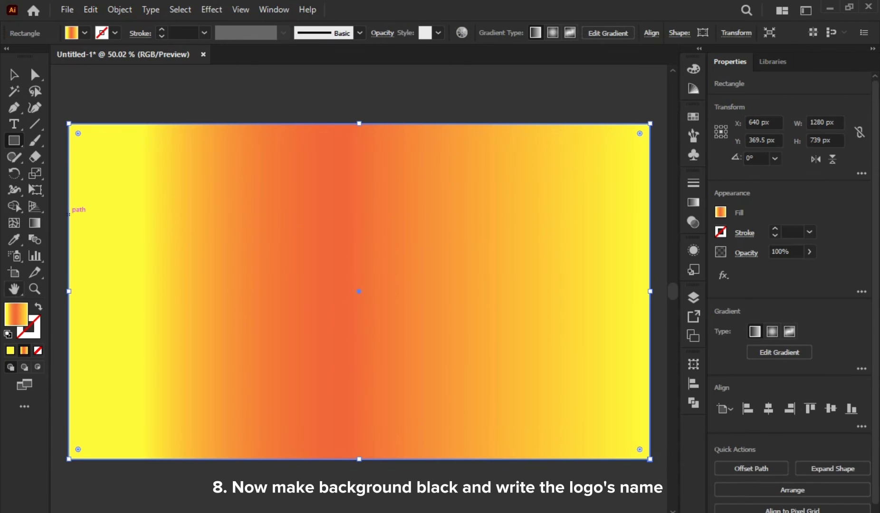
pyautogui.doubleClick(16, 314)
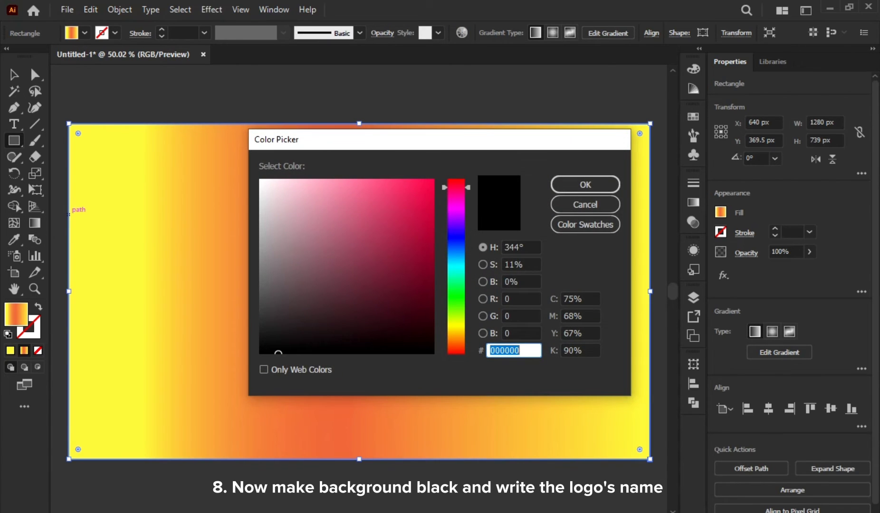
pyautogui.click(428, 354)
pyautogui.click(585, 184)
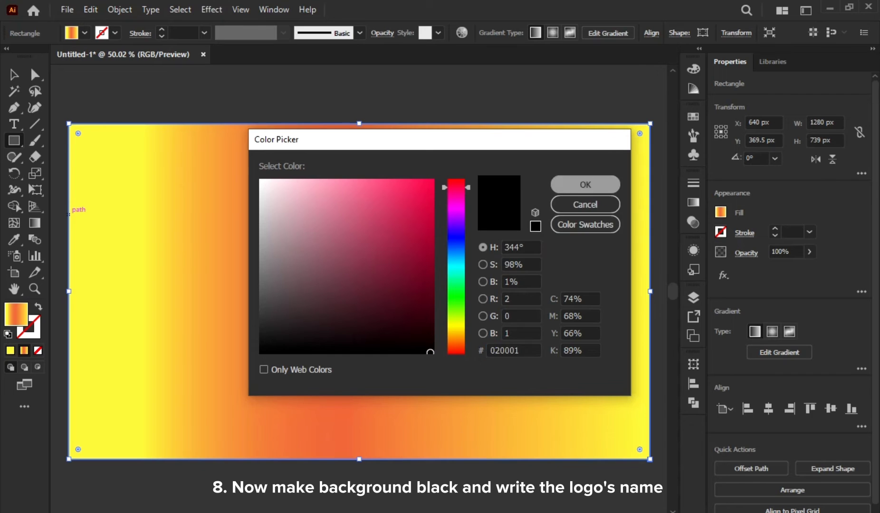
# - Send the black background rectangle to the back, behind the logo, and lock it
pyautogui.rightClick(252, 204)
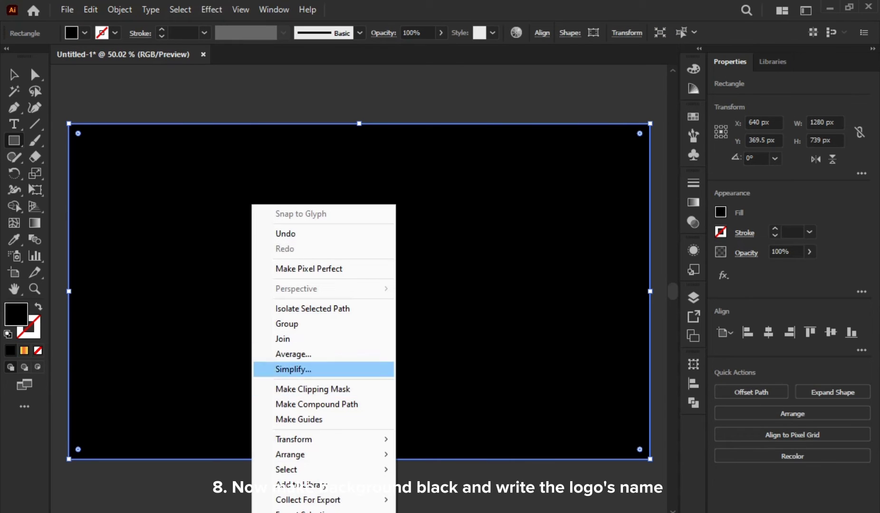
pyautogui.moveTo(333, 452)
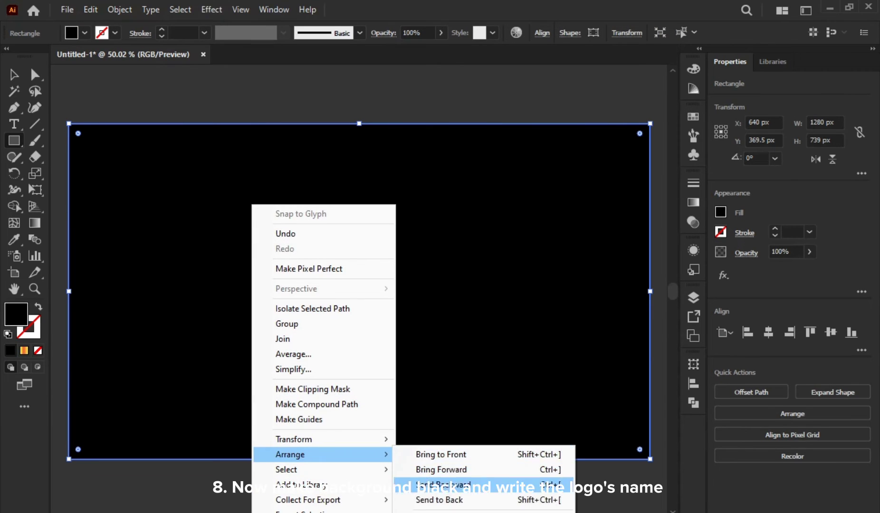
pyautogui.click(432, 497)
pyautogui.press('v')
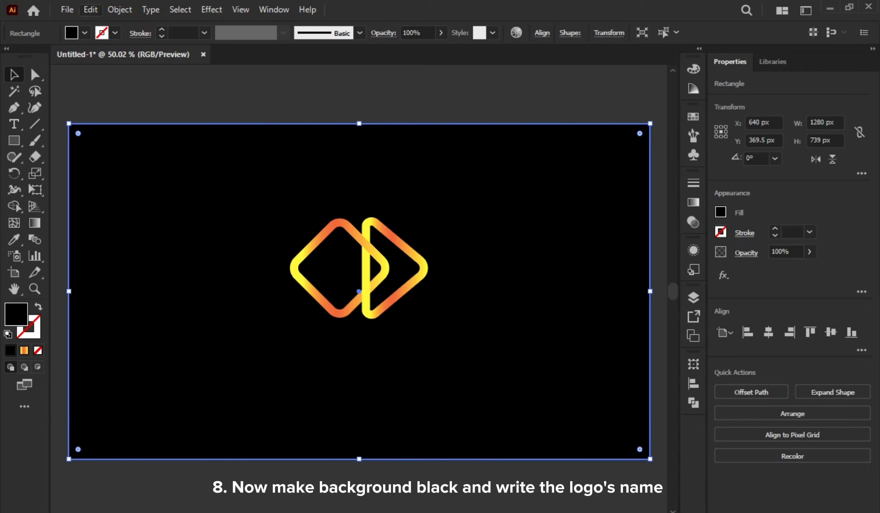
pyautogui.click(120, 10)
pyautogui.moveTo(150, 100)
pyautogui.click(373, 98)
# - Move the logo up about 7 px, recentre it horizontally on the artboard, and deselect it
pyautogui.click(379, 270)
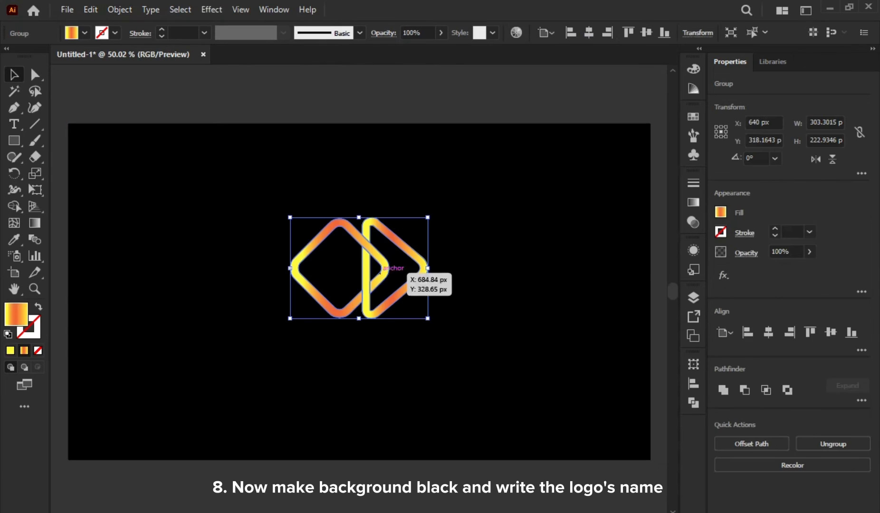
pyautogui.moveTo(380, 270); pyautogui.dragTo(381, 268)
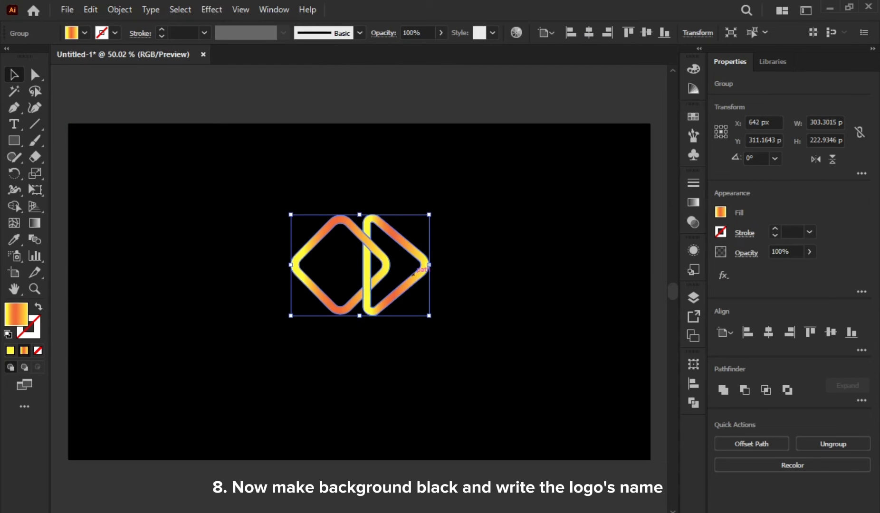
pyautogui.click(590, 32)
pyautogui.click(247, 180)
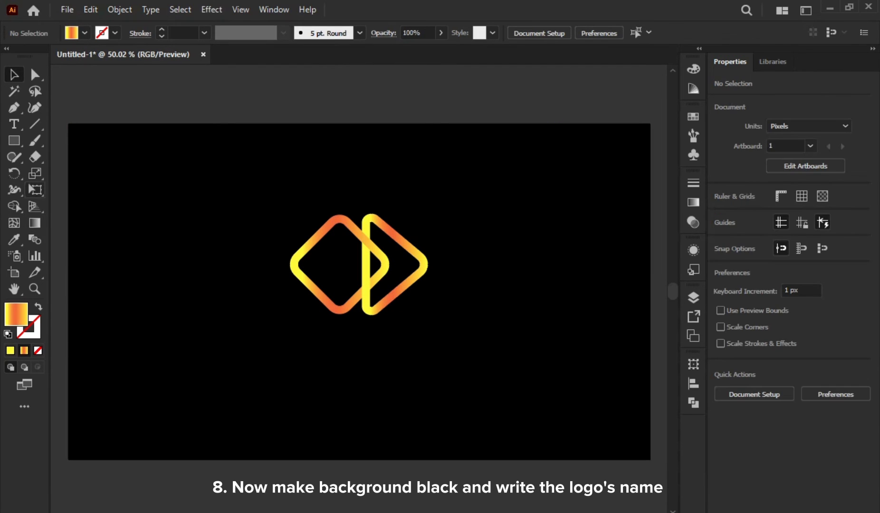
# - Start a text line below the logo's left edge with a font size of 60 pt
pyautogui.click(14, 124)
pyautogui.click(292, 351)
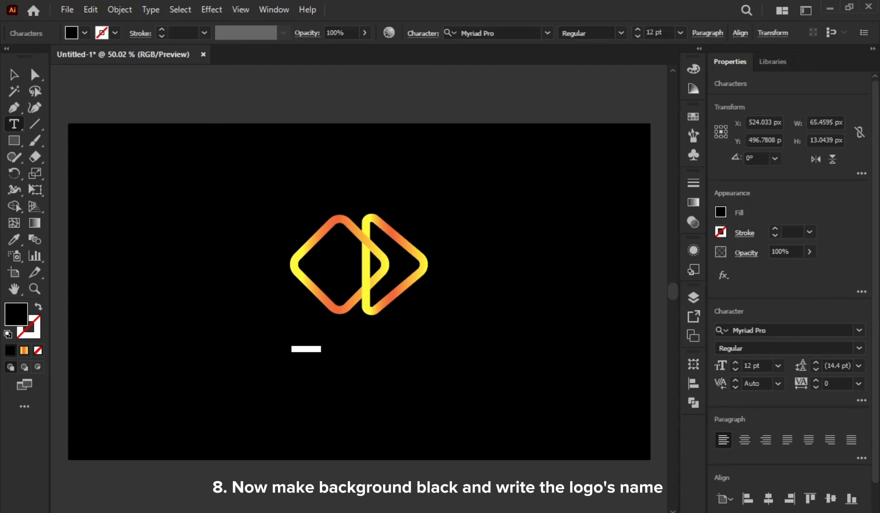
pyautogui.click(698, 262)
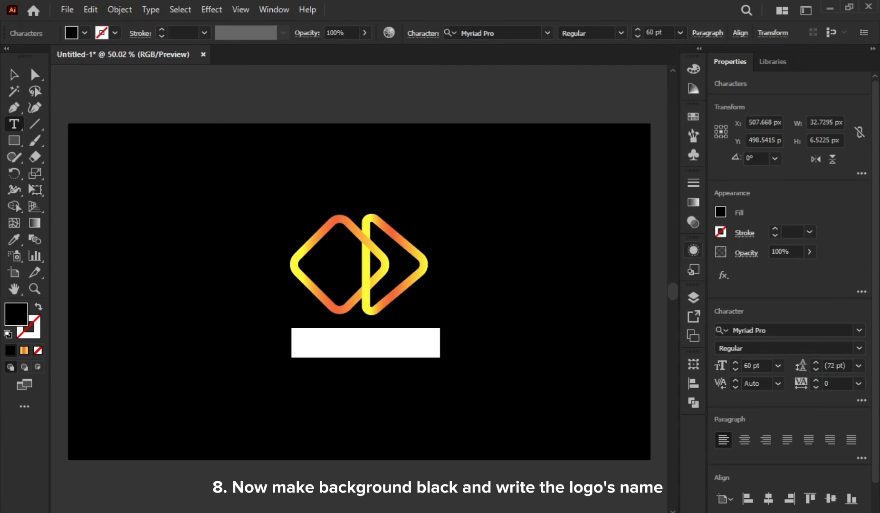
# - Set the font of the new text line below the logo to Arial Bold
pyautogui.click(523, 33)
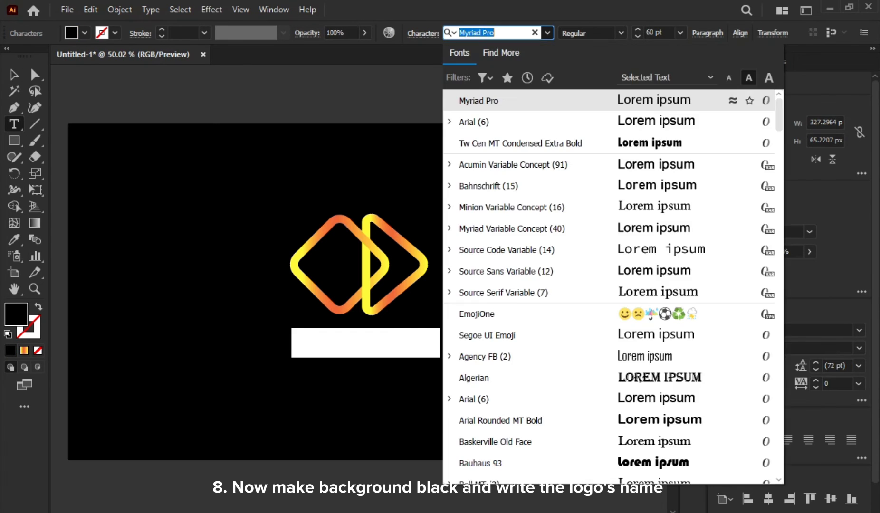
pyautogui.click(475, 114)
pyautogui.click(622, 33)
pyautogui.click(580, 92)
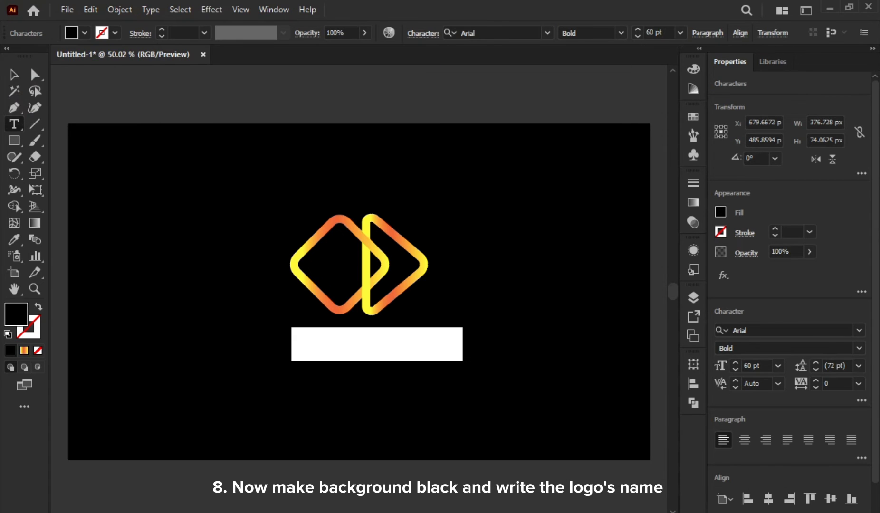
# - Colour the placeholder text yellow by sampling the triangle's vertical bar with the Eyedropper
pyautogui.click(84, 33)
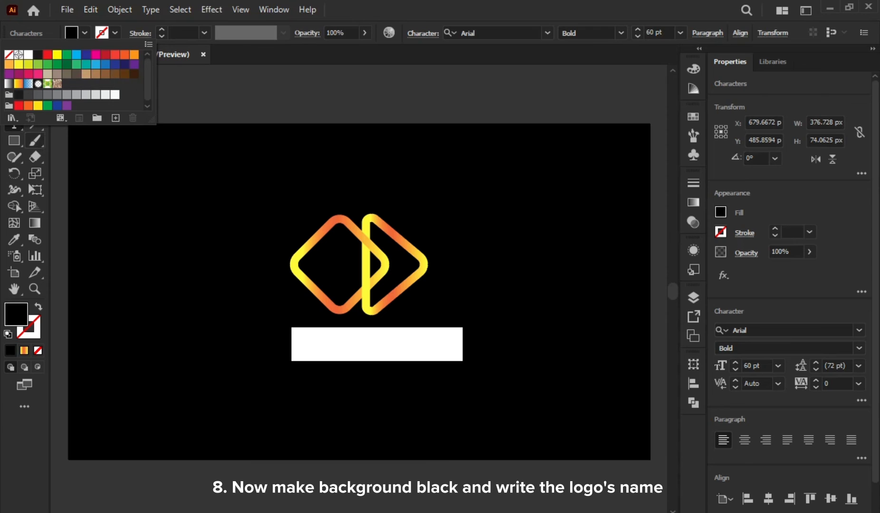
pyautogui.click(13, 239)
pyautogui.click(14, 239)
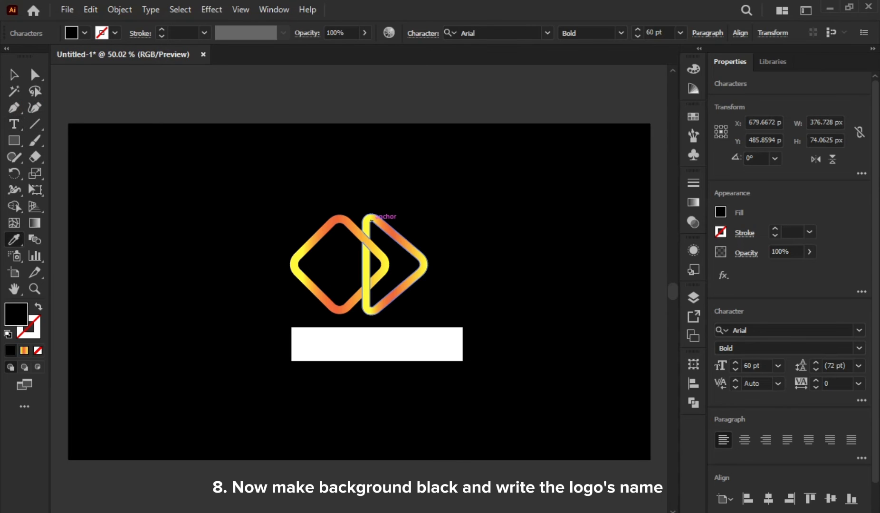
pyautogui.click(366, 284)
pyautogui.click(14, 75)
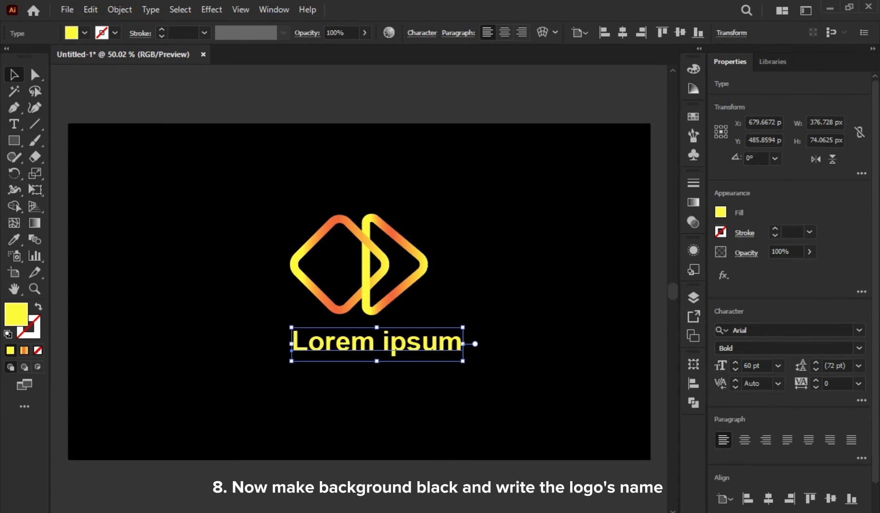
# - Replace the yellow placeholder text with the logo name "ON DESIGN"
pyautogui.click(13, 124)
pyautogui.moveTo(462, 344); pyautogui.dragTo(292, 344)
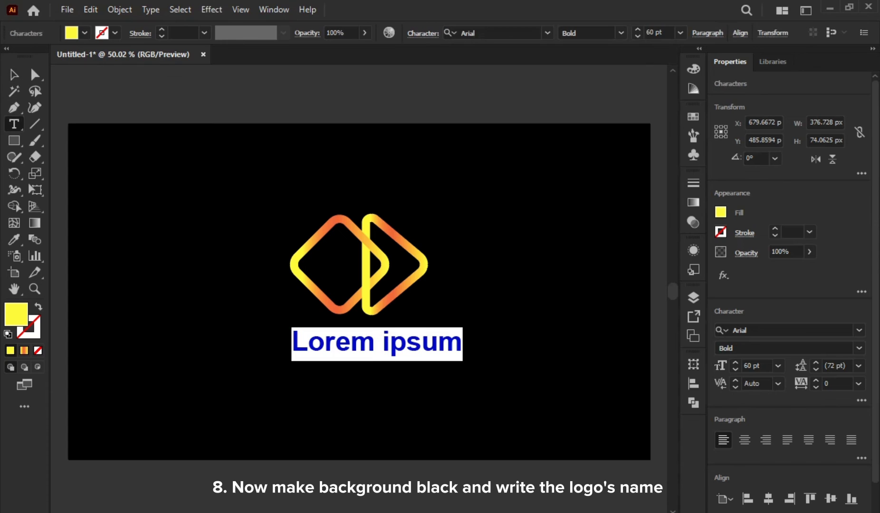
pyautogui.press('BackSpace')
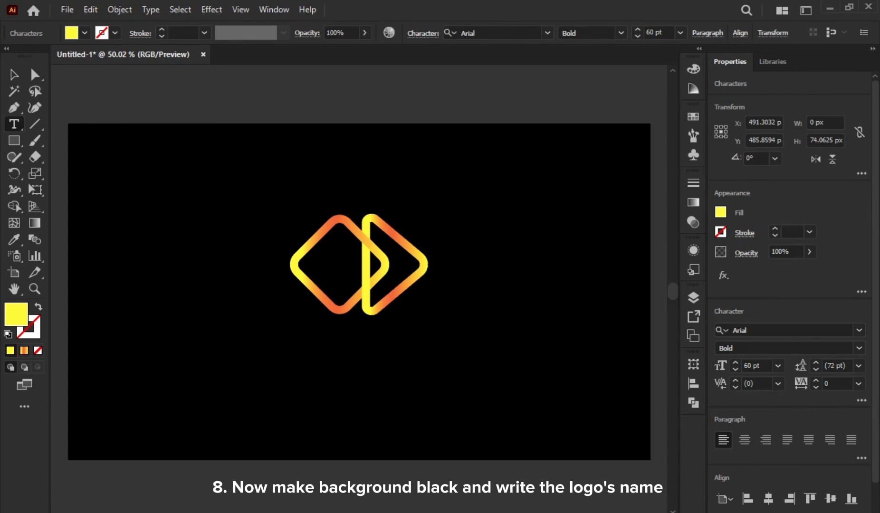
pyautogui.write('ON DESIGN')
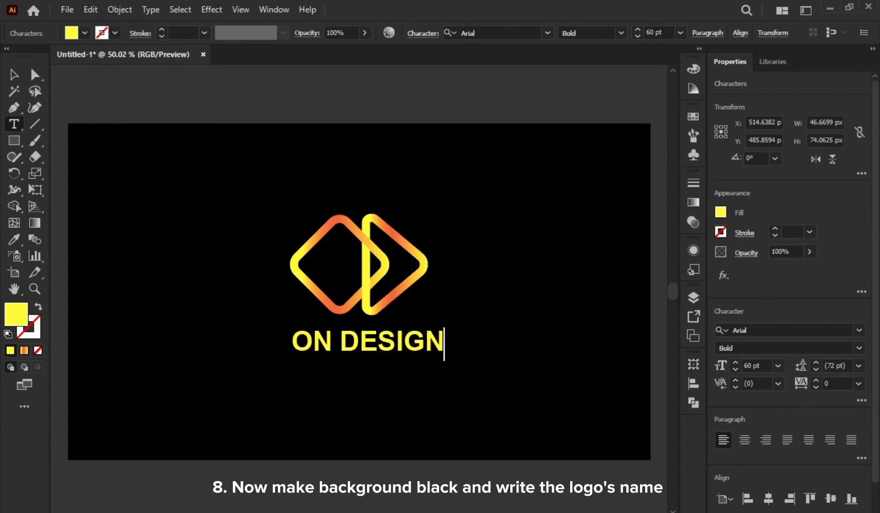
pyautogui.hotkey('ctrl', 'shift', 'Left')
pyautogui.hotkey('ctrl', 'shift', 'Left')
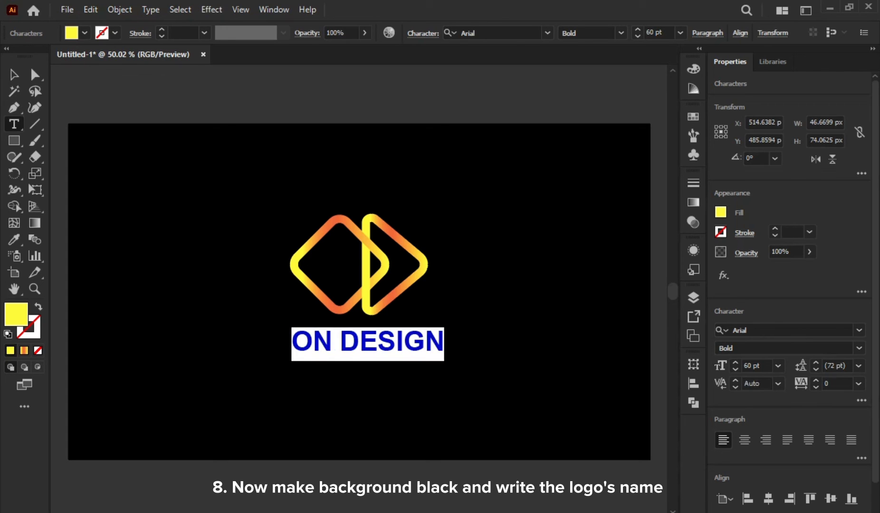
# - Flatten the ON DESIGN text slightly and scale it down to about 264 by 51 px
pyautogui.click(14, 74)
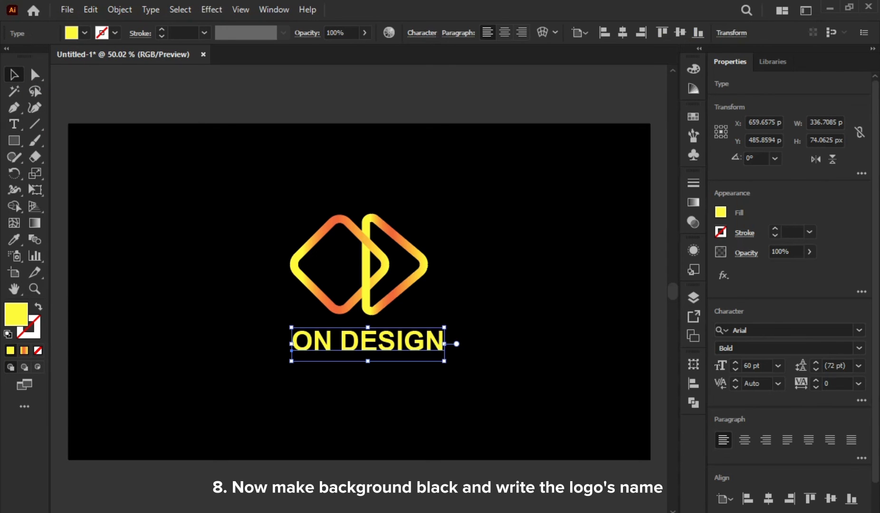
pyautogui.moveTo(368, 327); pyautogui.dragTo(368, 331)
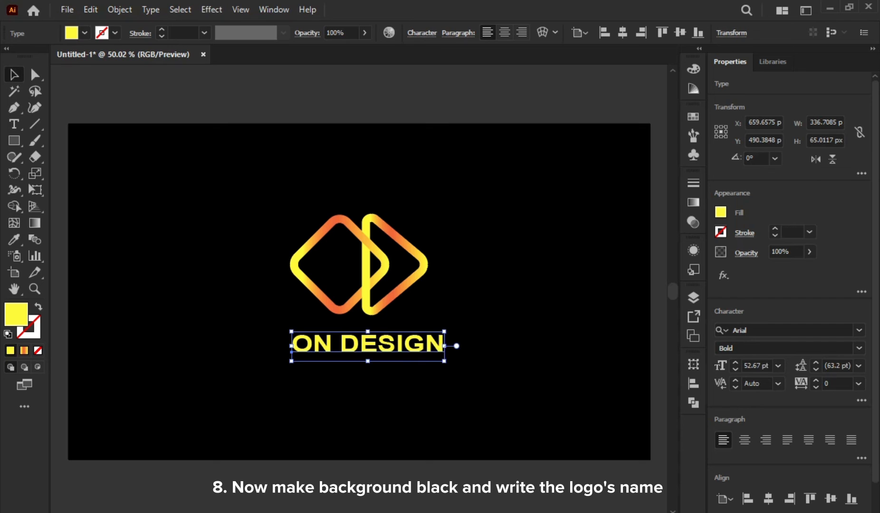
pyautogui.moveTo(445, 332); pyautogui.dragTo(390, 337)
# - Centre the ON DESIGN text horizontally on the artboard, move it up to just below the logo, and deselect it
pyautogui.click(623, 32)
pyautogui.press('Up')
pyautogui.press('Up')
pyautogui.press('Up')
pyautogui.press('Up')
pyautogui.press('Up')
pyautogui.press('Up')
pyautogui.press('Up')
pyautogui.press('Up')
pyautogui.press('Up')
pyautogui.press('Up')
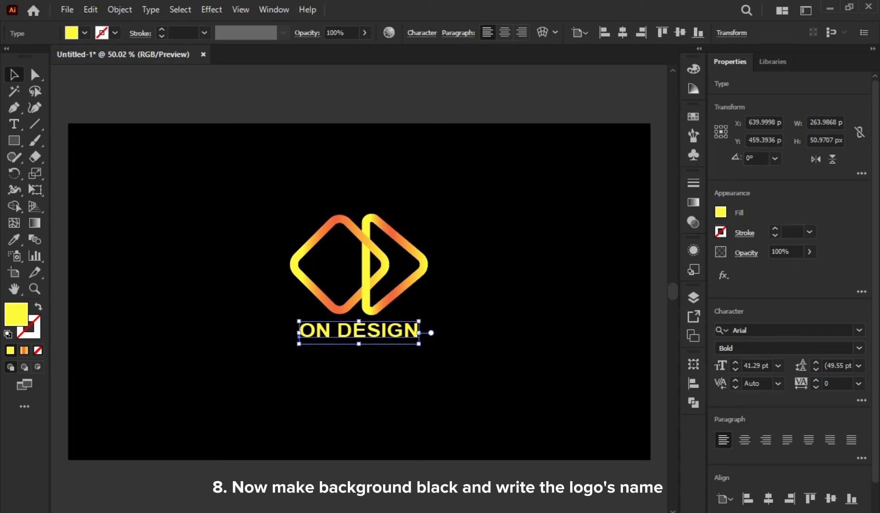
pyautogui.hotkey('ctrl', 'shift', 'a')
# - Start a second text line below ON DESIGN, set to 14 pt Arial Regular
pyautogui.click(13, 124)
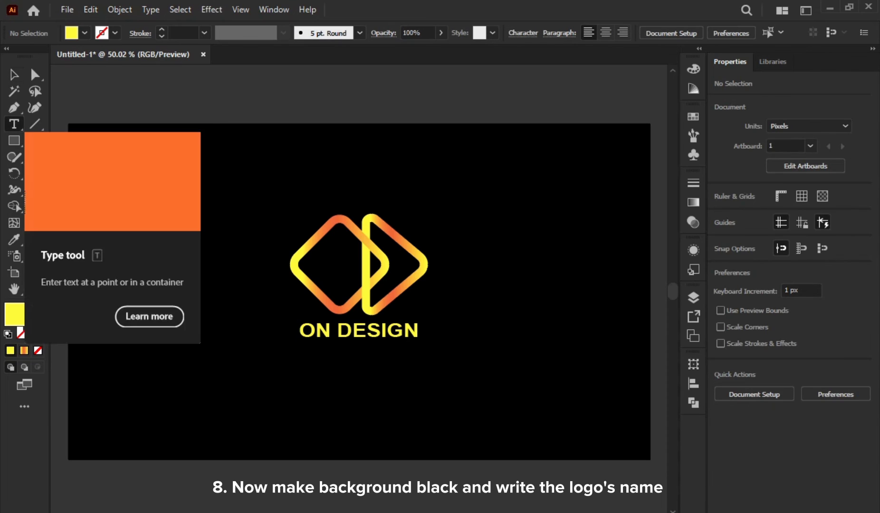
pyautogui.click(310, 377)
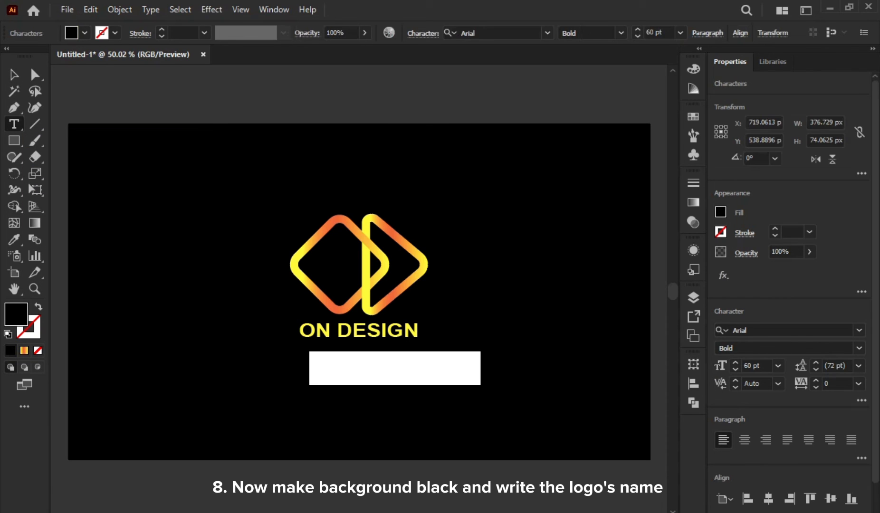
pyautogui.click(681, 32)
pyautogui.click(698, 171)
pyautogui.click(621, 32)
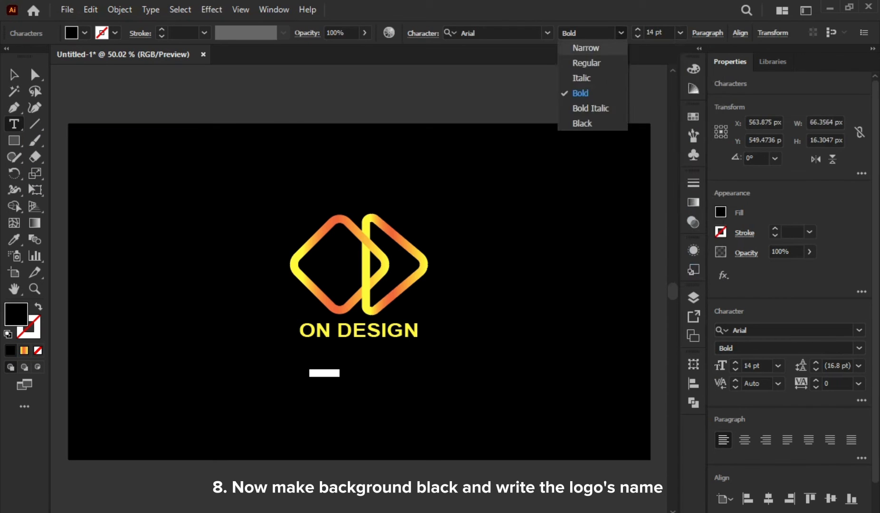
pyautogui.click(586, 62)
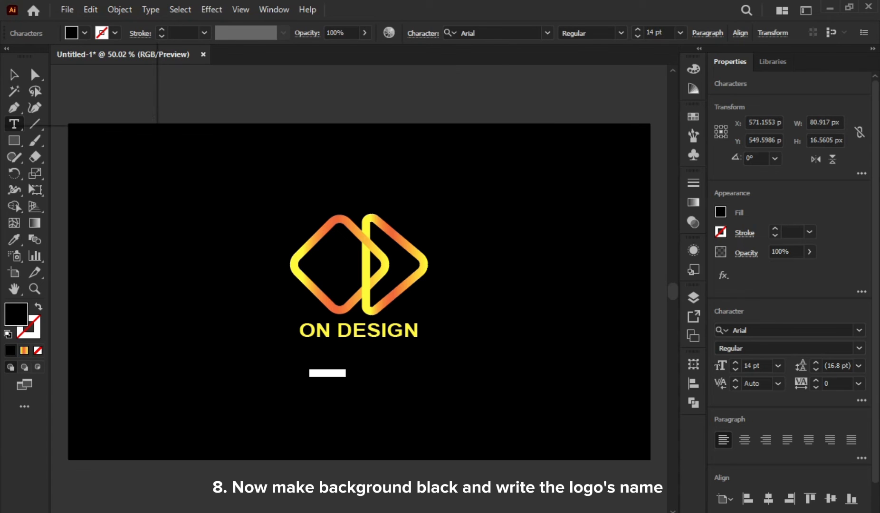
# - Copy ON DESIGN's yellow Arial Bold style onto the second text line and set its size back to 14 pt
pyautogui.click(14, 240)
pyautogui.click(323, 330)
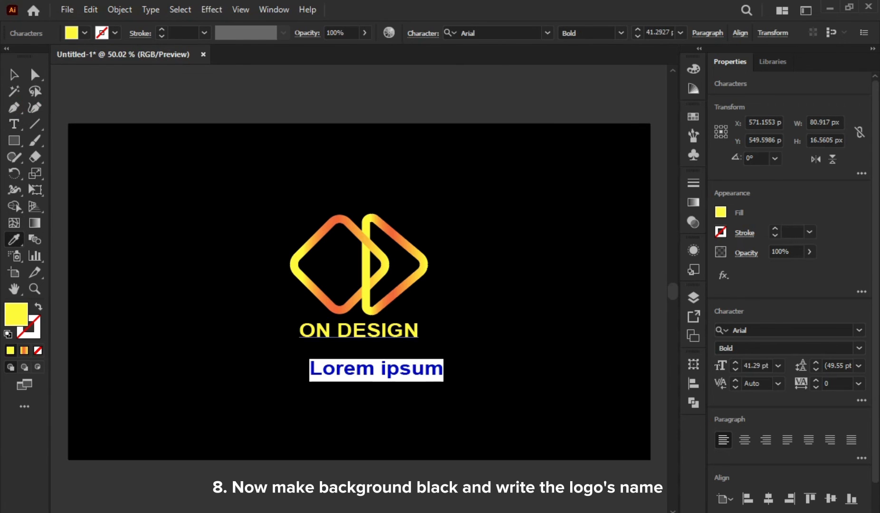
pyautogui.click(681, 33)
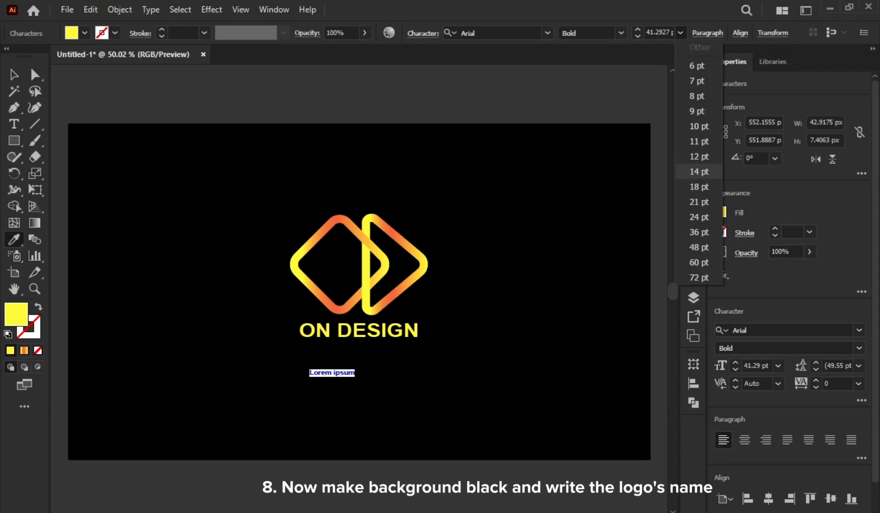
pyautogui.click(698, 171)
# - Replace the second line's placeholder with "Be Creative", centre it horizontally just beneath ON DESIGN, and deselect it
pyautogui.press('BackSpace')
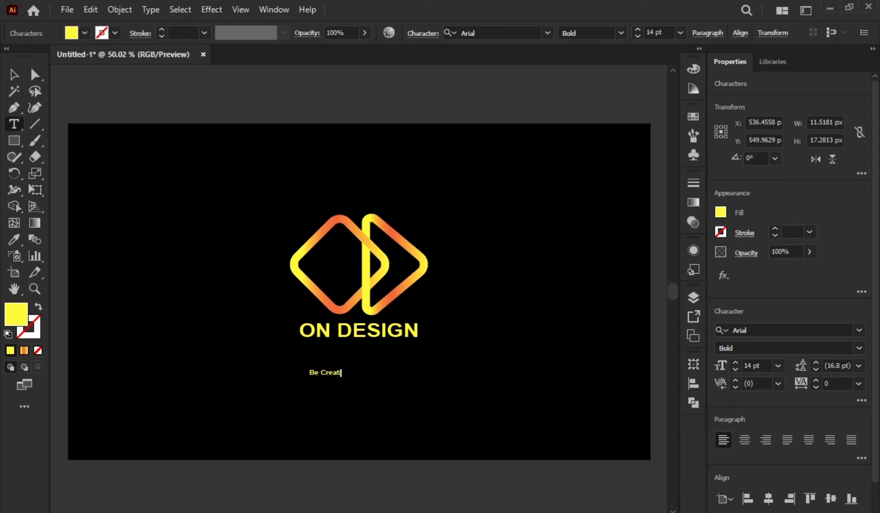
pyautogui.click(14, 75)
pyautogui.moveTo(340, 373); pyautogui.dragTo(370, 345)
pyautogui.click(623, 33)
pyautogui.press('Up')
pyautogui.press('Up')
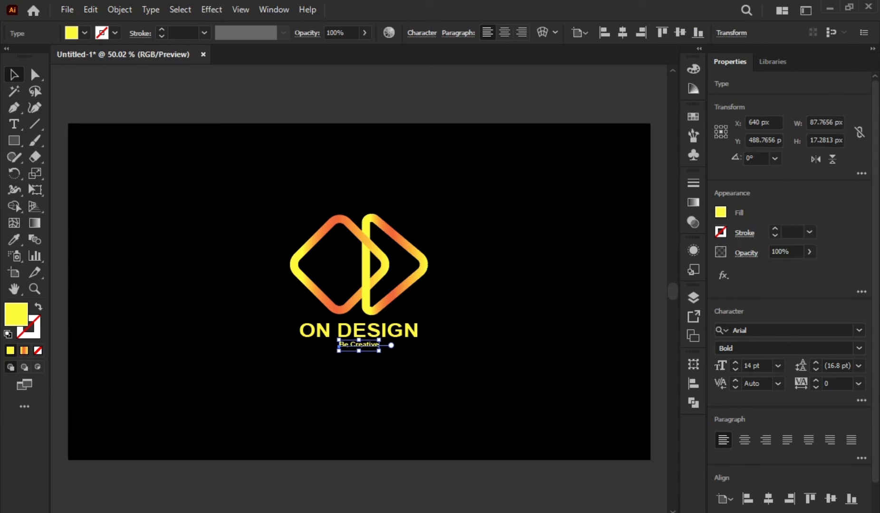
pyautogui.click(191, 200)
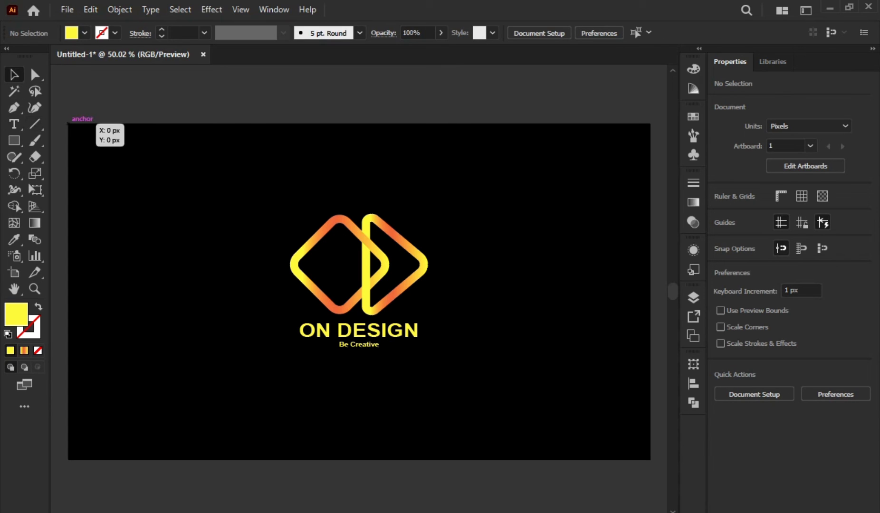